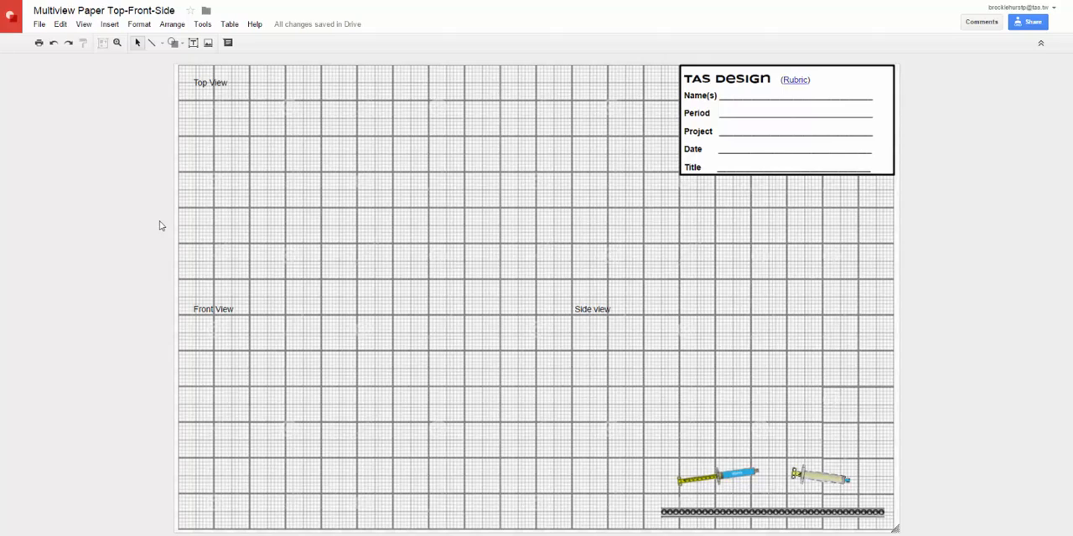
# - Add a text box on the Name(s) line of the title block and enter the student's full name
pyautogui.click(194, 46)
pyautogui.moveTo(718, 82); pyautogui.dragTo(876, 104)
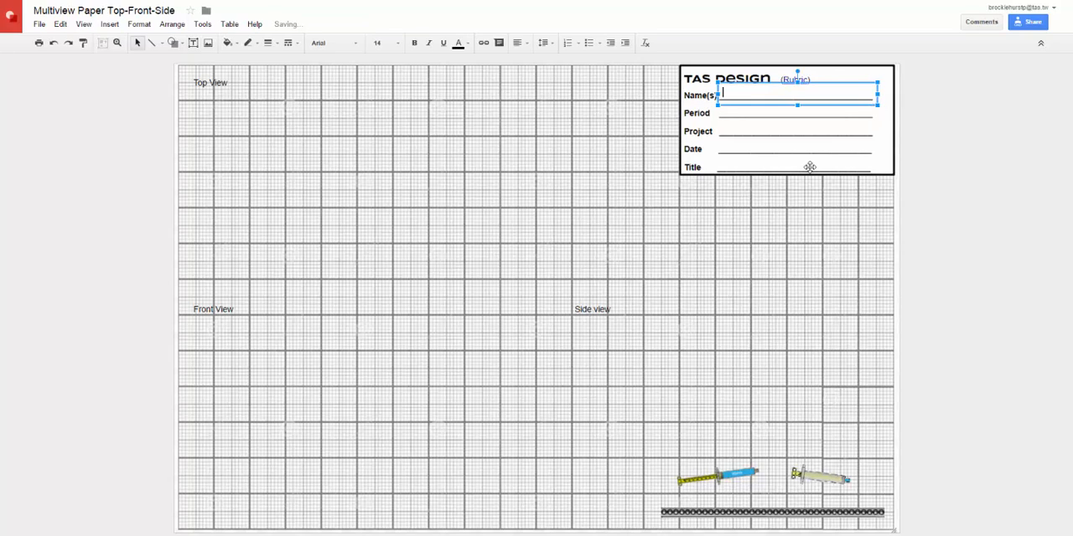
pyautogui.click(810, 164)
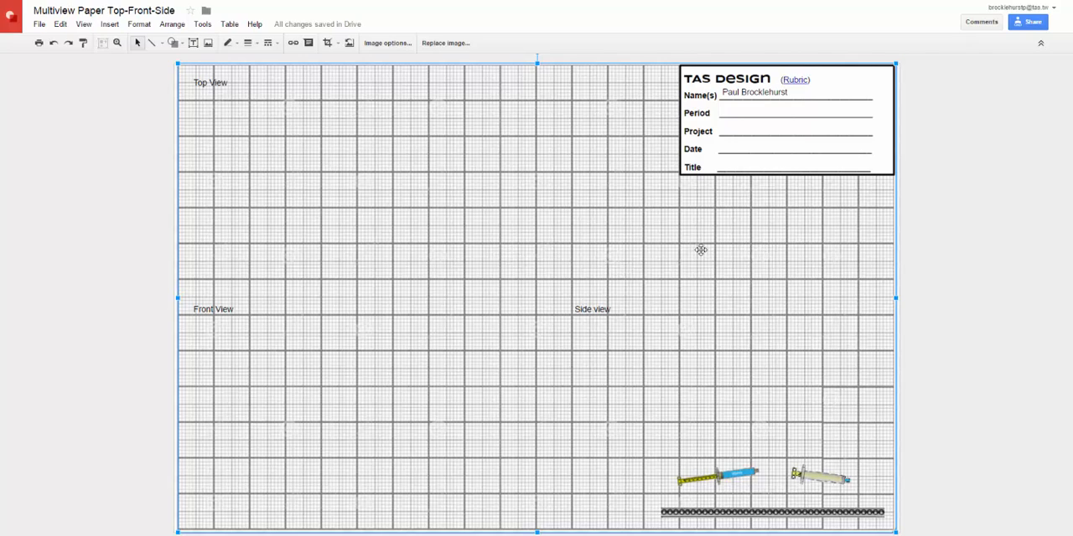
# - Open the linked rubric from the title block, review its Originality and Critical Thinking criteria, and return to the drawing
pyautogui.click(802, 79)
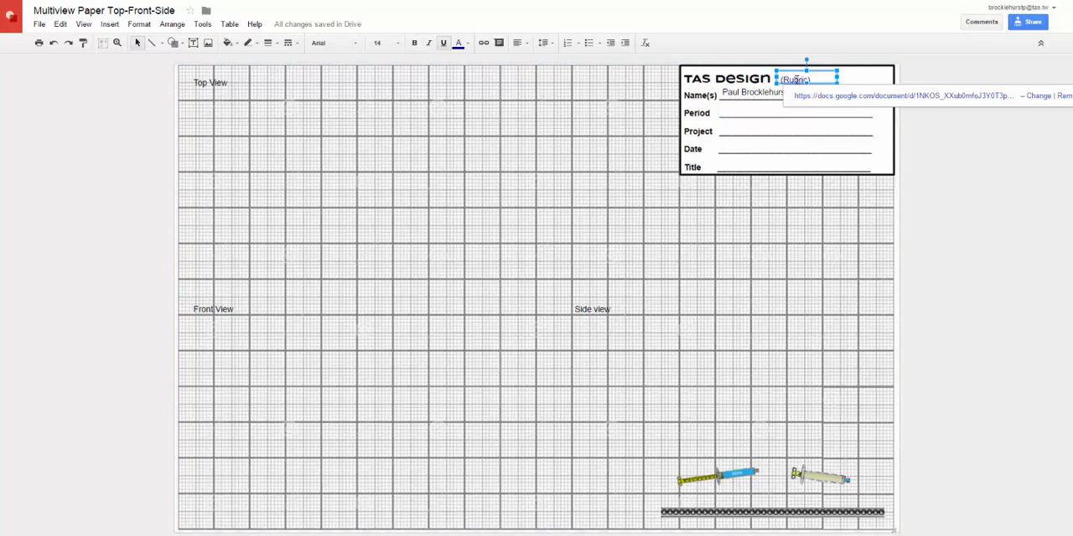
pyautogui.click(828, 97)
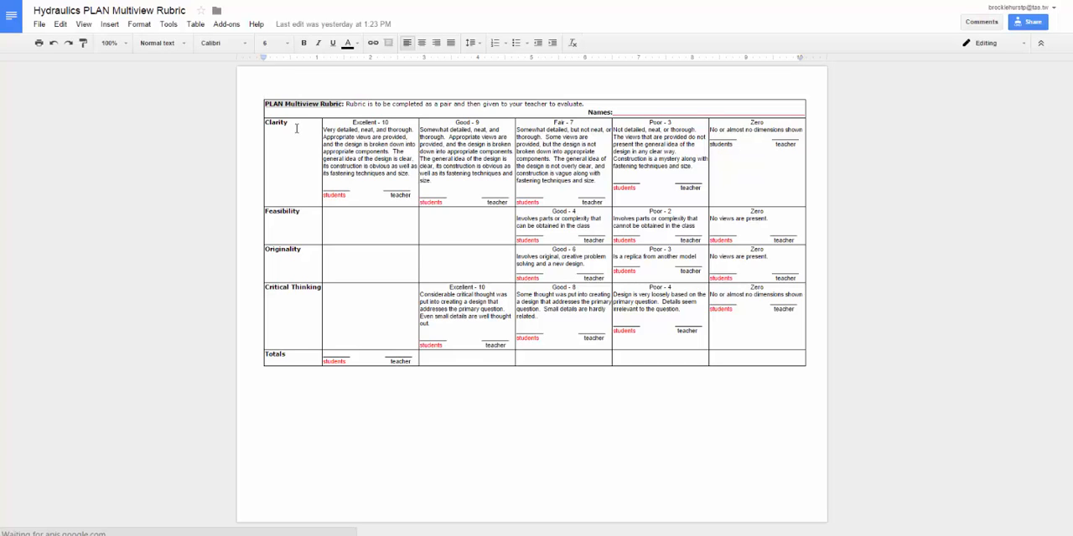
pyautogui.click(300, 249)
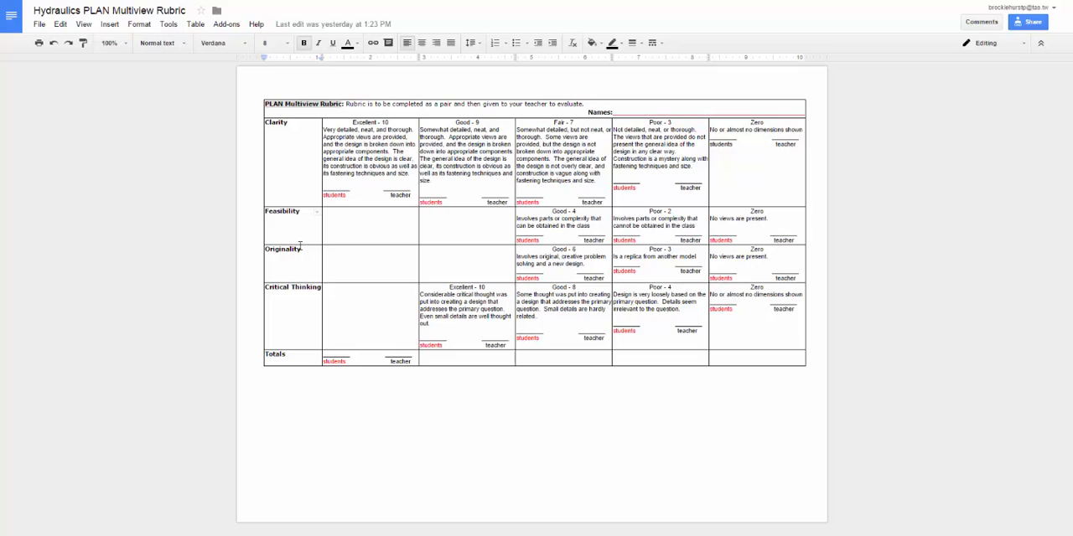
pyautogui.click(297, 297)
pyautogui.hotkey('ctrl', 'shift', 'Tab')
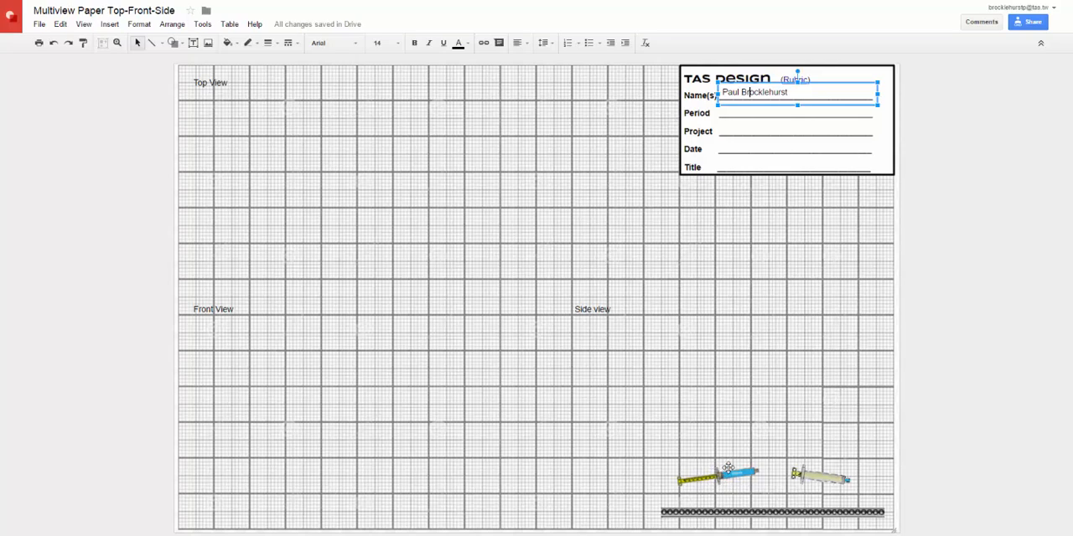
# - Spread out the two syringe images and the perforated strip within the Side view area, with the strip lowest
pyautogui.moveTo(726, 472); pyautogui.dragTo(691, 417)
pyautogui.moveTo(820, 476); pyautogui.dragTo(715, 347)
pyautogui.moveTo(751, 510); pyautogui.dragTo(743, 447)
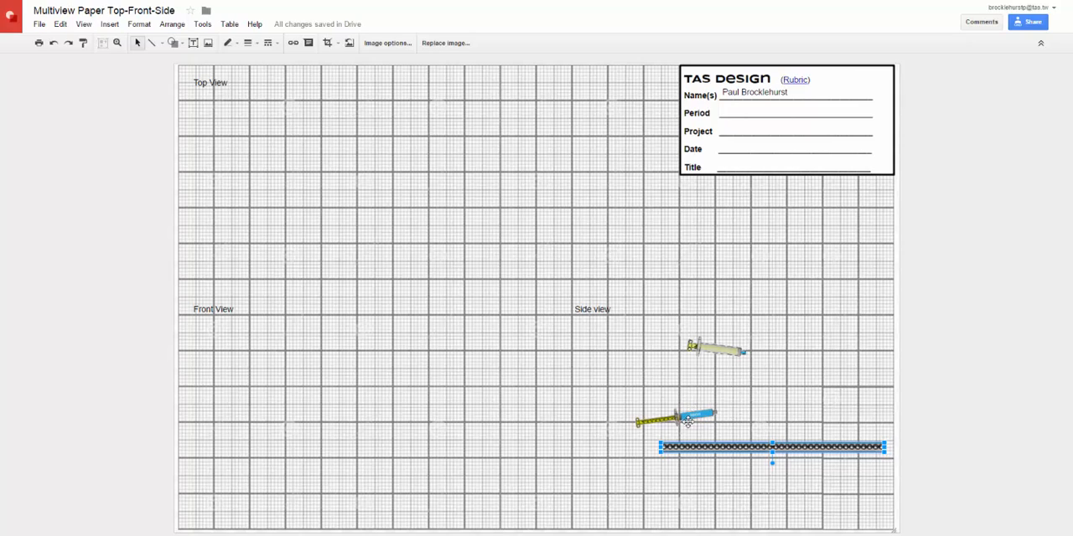
pyautogui.moveTo(685, 416); pyautogui.dragTo(790, 317)
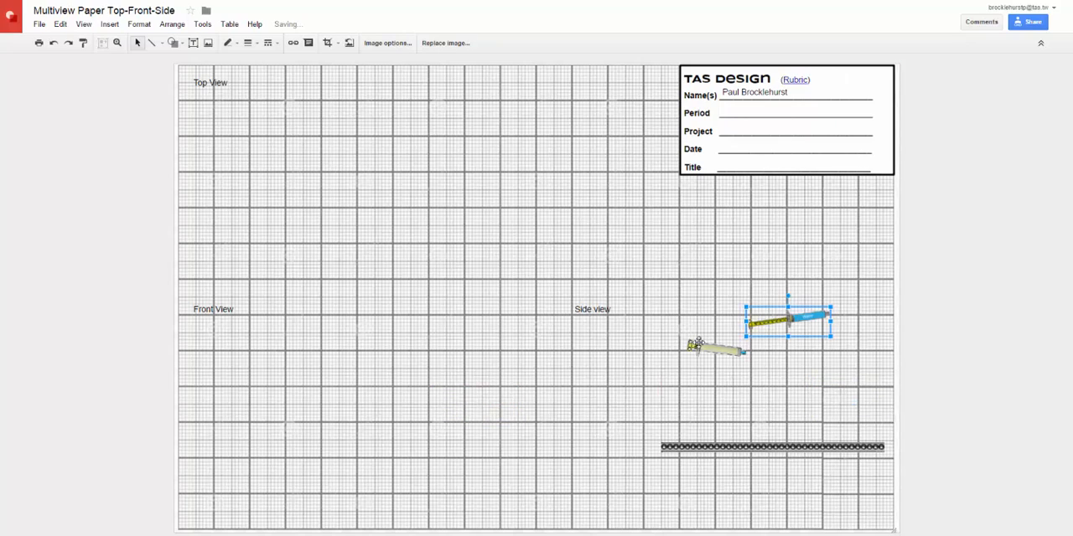
pyautogui.moveTo(703, 346); pyautogui.dragTo(693, 398)
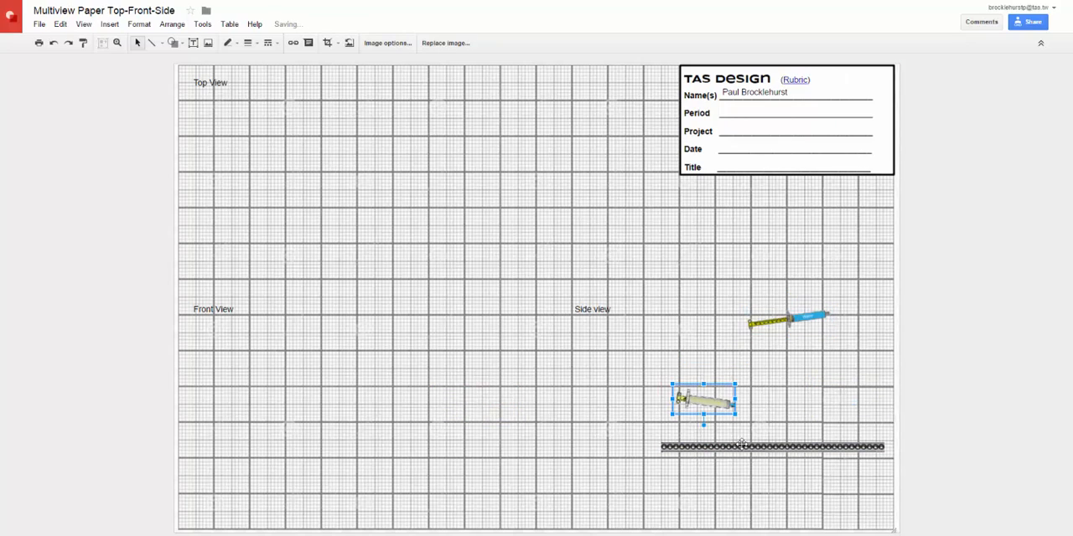
pyautogui.moveTo(762, 445); pyautogui.dragTo(703, 471)
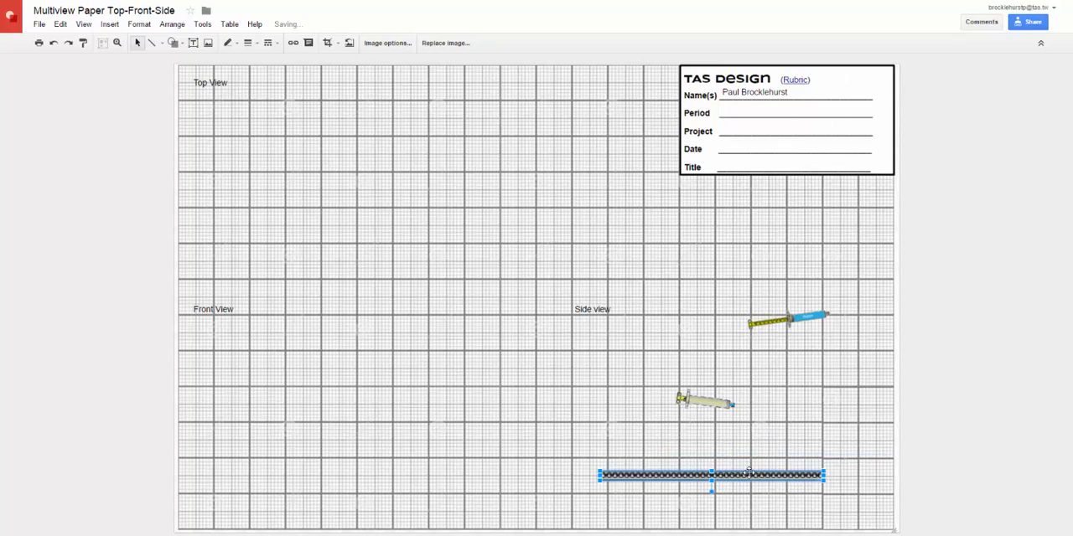
# - Duplicate the perforated strip, place the copy between the two syringes, and scale it down to about two thirds of its length
pyautogui.hotkey('ctrl', 'd')
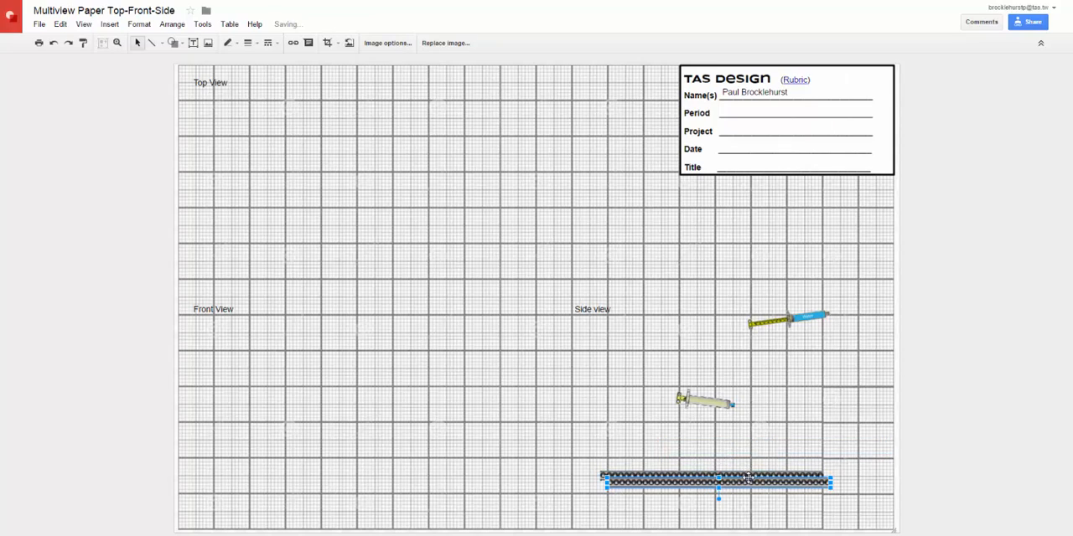
pyautogui.moveTo(745, 484); pyautogui.dragTo(734, 359)
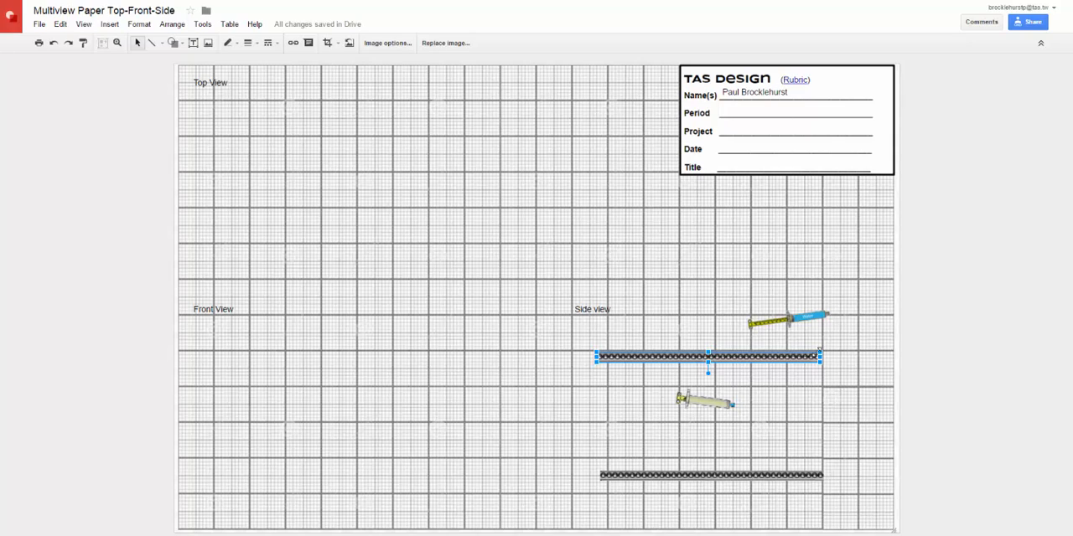
pyautogui.moveTo(748, 366); pyautogui.dragTo(747, 364)
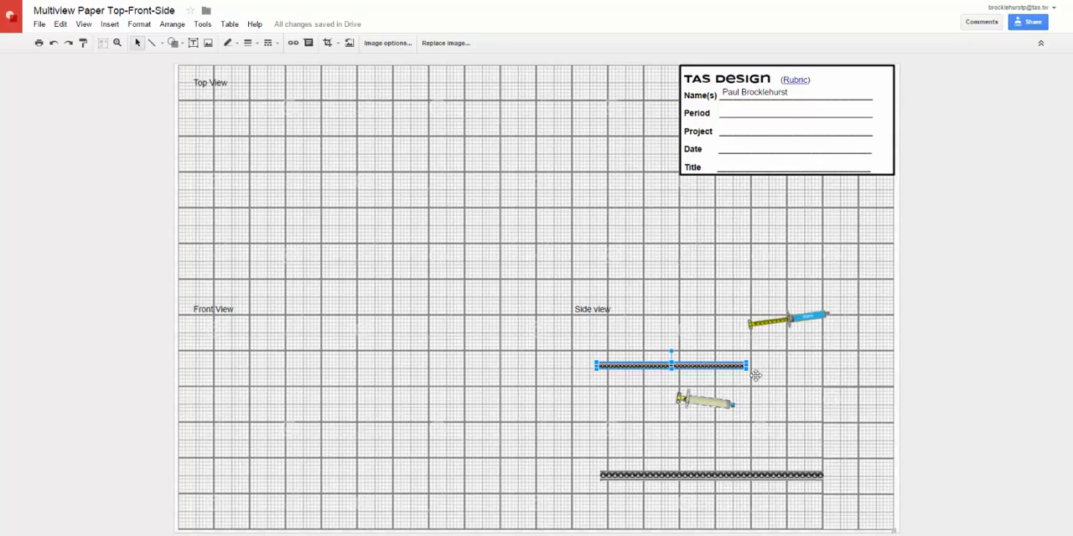
# - Duplicate the blue syringe, place the copy below the original, and rotate it so the syringe stands upright
pyautogui.click(789, 325)
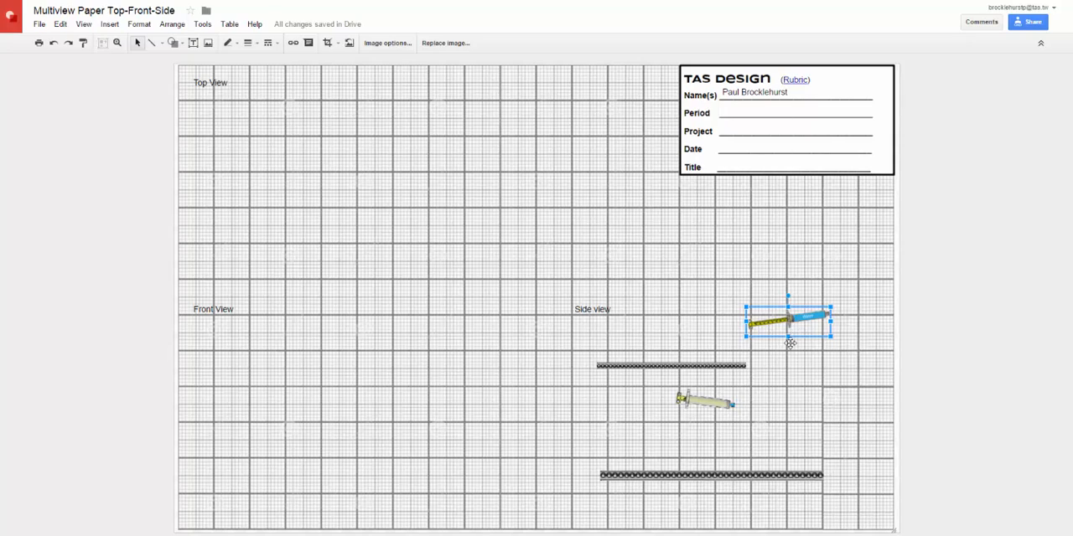
pyautogui.hotkey('ctrl', 'd')
pyautogui.moveTo(818, 327); pyautogui.dragTo(820, 412)
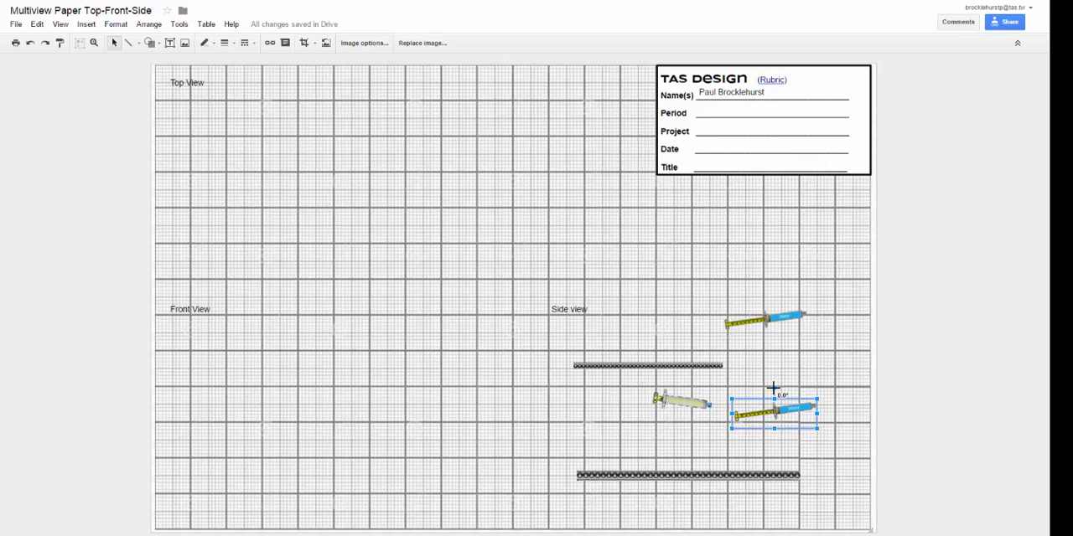
pyautogui.moveTo(772, 387); pyautogui.dragTo(799, 420)
pyautogui.moveTo(769, 439); pyautogui.dragTo(744, 410)
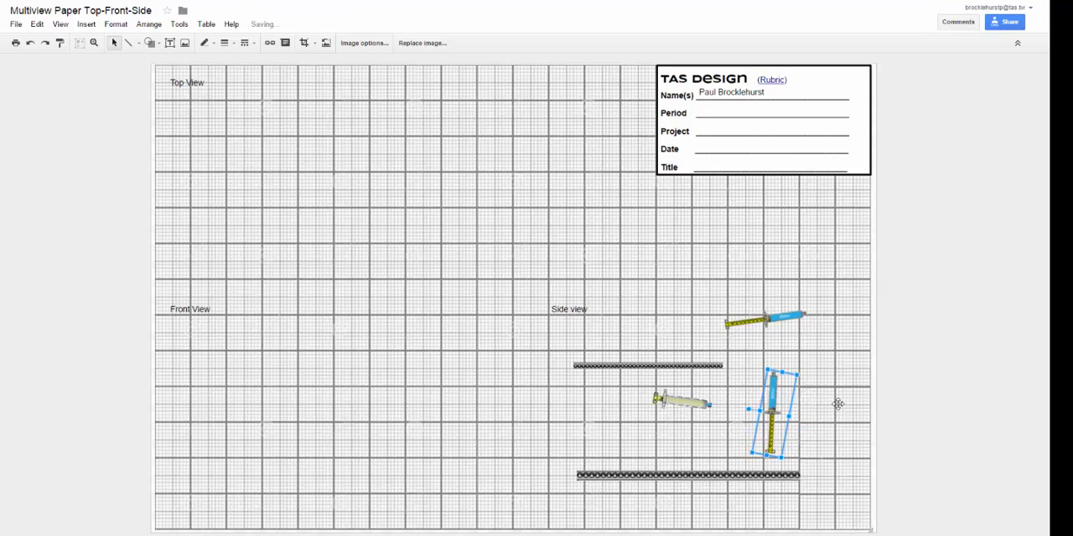
# - Rotate the long perforated strip to nearly vertical and back to horizontal
pyautogui.click(687, 476)
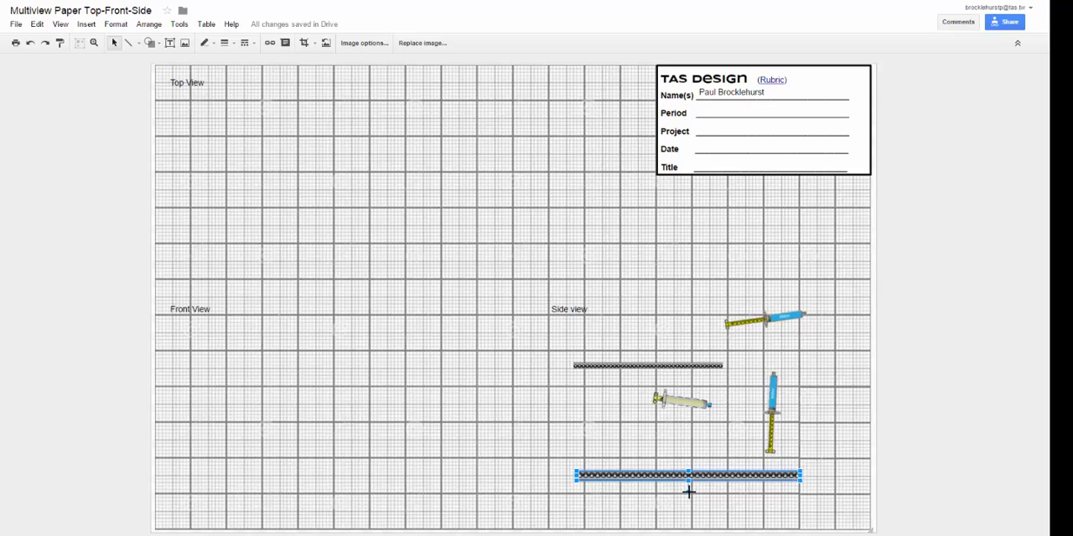
pyautogui.moveTo(689, 493); pyautogui.dragTo(646, 470)
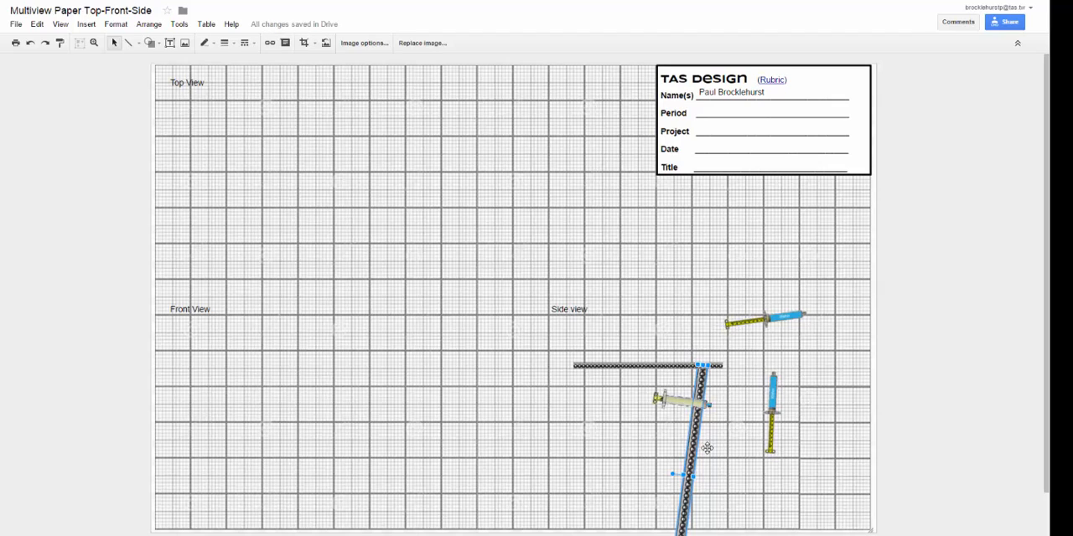
pyautogui.moveTo(671, 472); pyautogui.dragTo(688, 439)
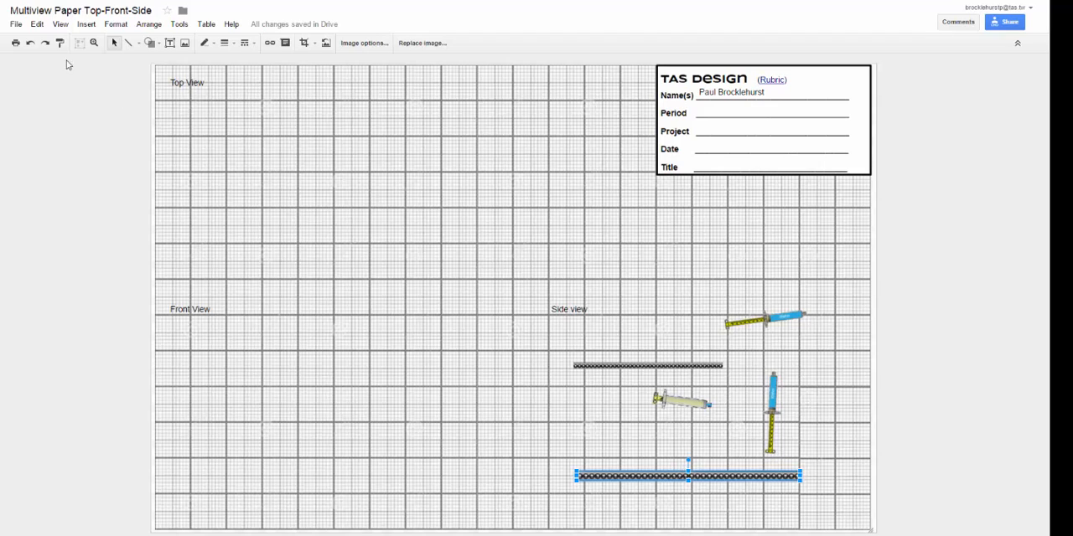
pyautogui.click(35, 24)
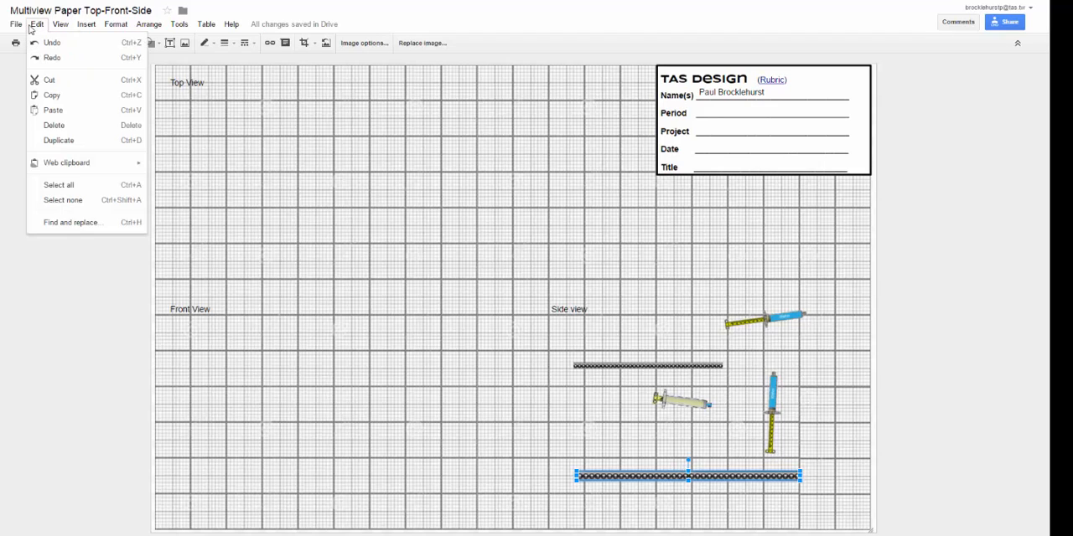
pyautogui.moveTo(14, 29)
pyautogui.moveTo(61, 32)
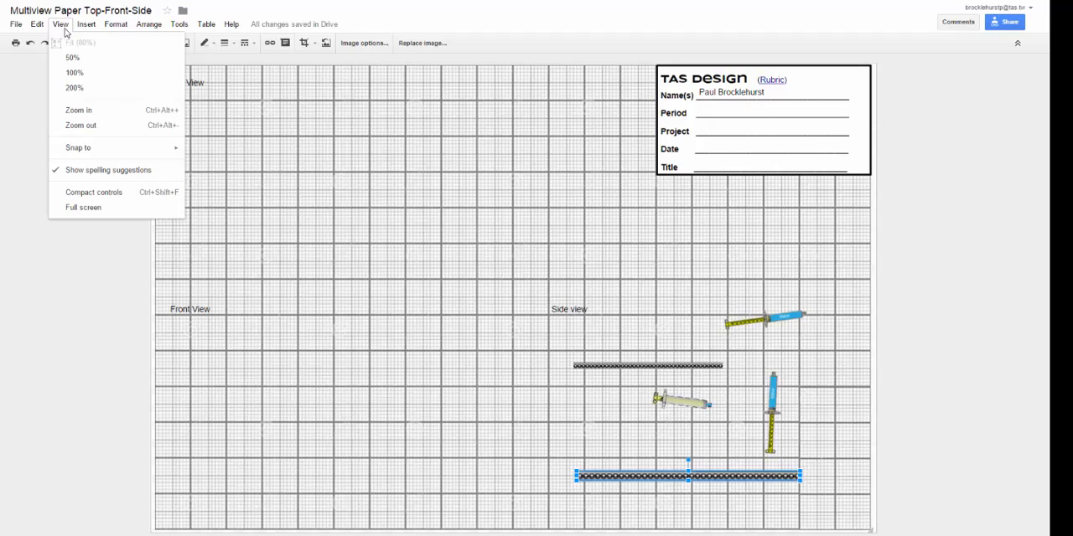
pyautogui.moveTo(120, 31)
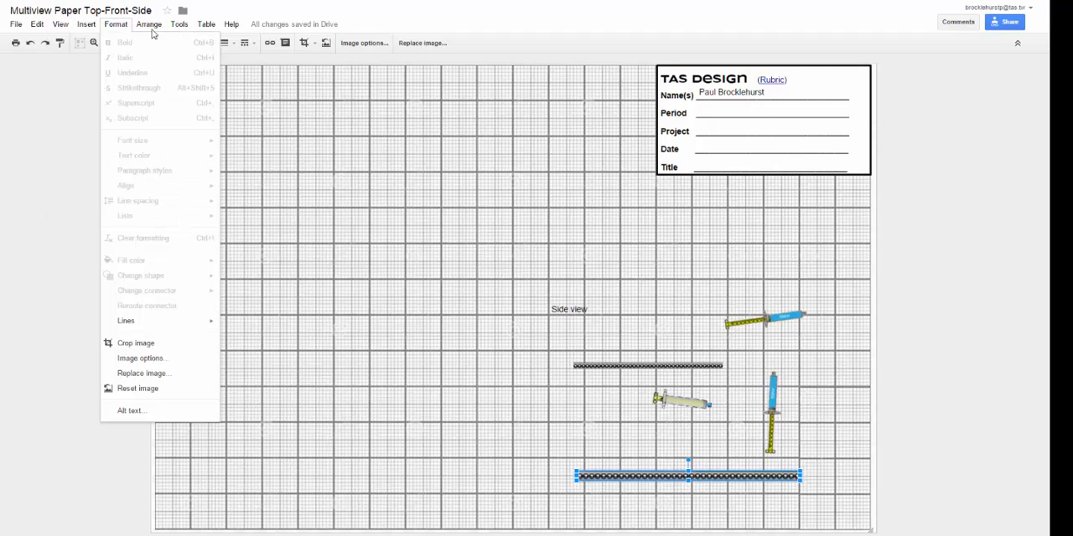
pyautogui.moveTo(156, 32)
pyautogui.moveTo(175, 134)
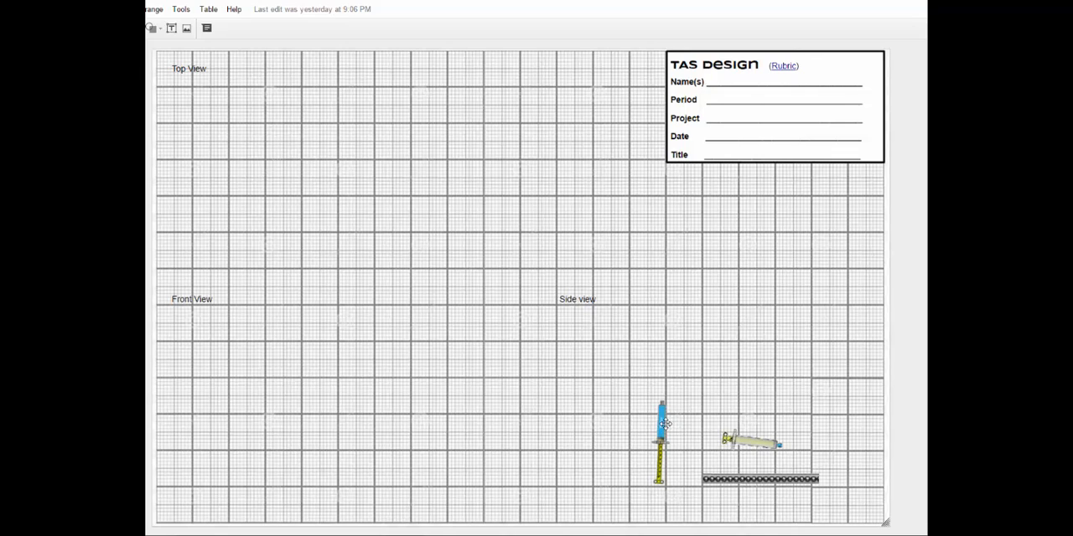
pyautogui.click(754, 480)
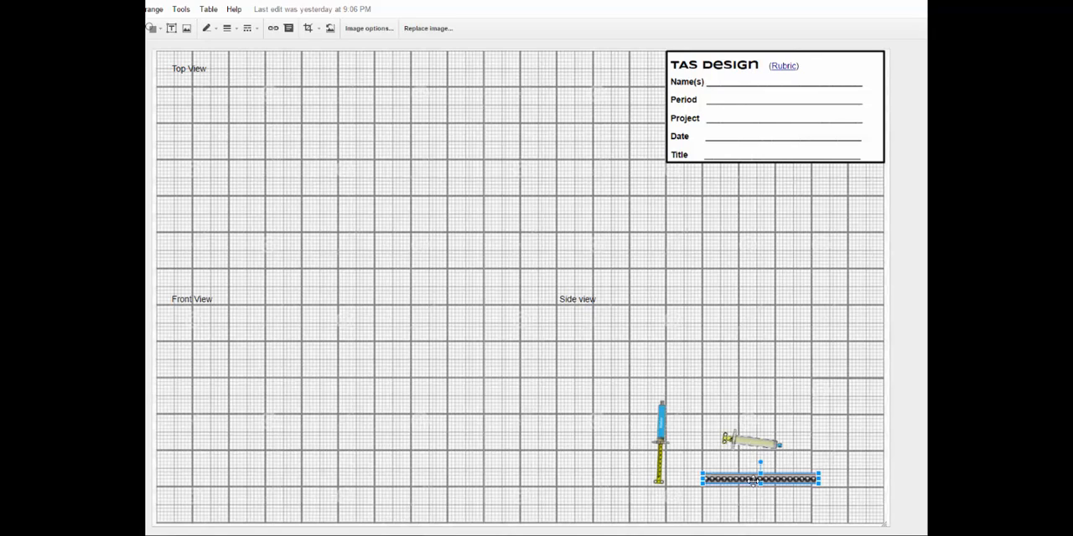
pyautogui.click(738, 443)
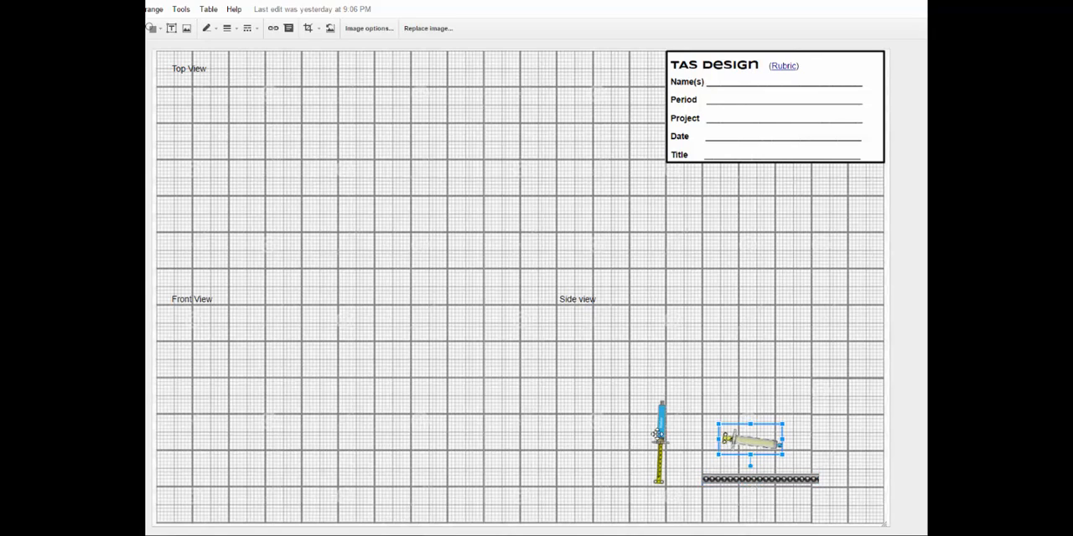
pyautogui.click(661, 434)
pyautogui.click(733, 480)
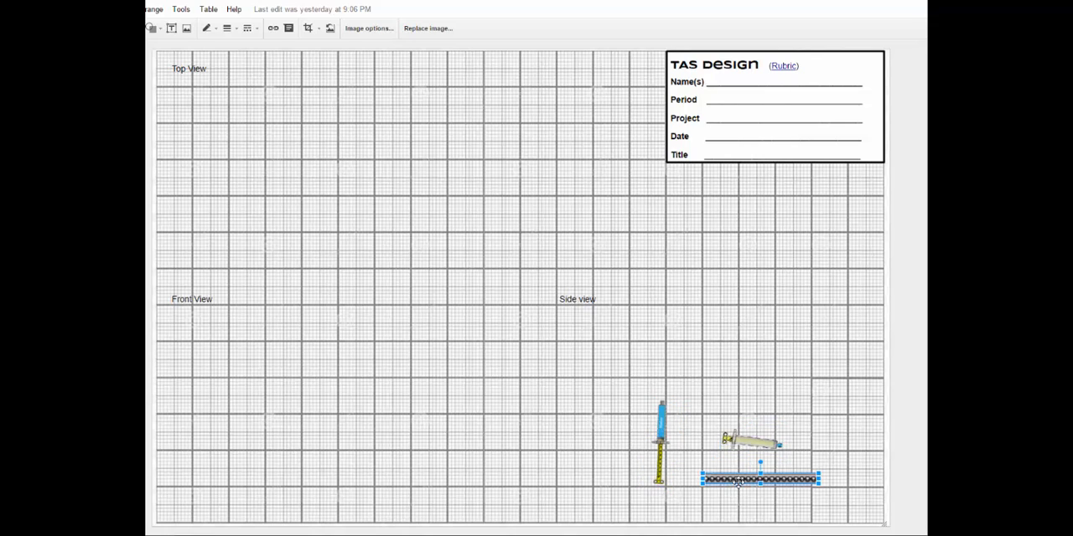
pyautogui.click(739, 443)
pyautogui.click(664, 429)
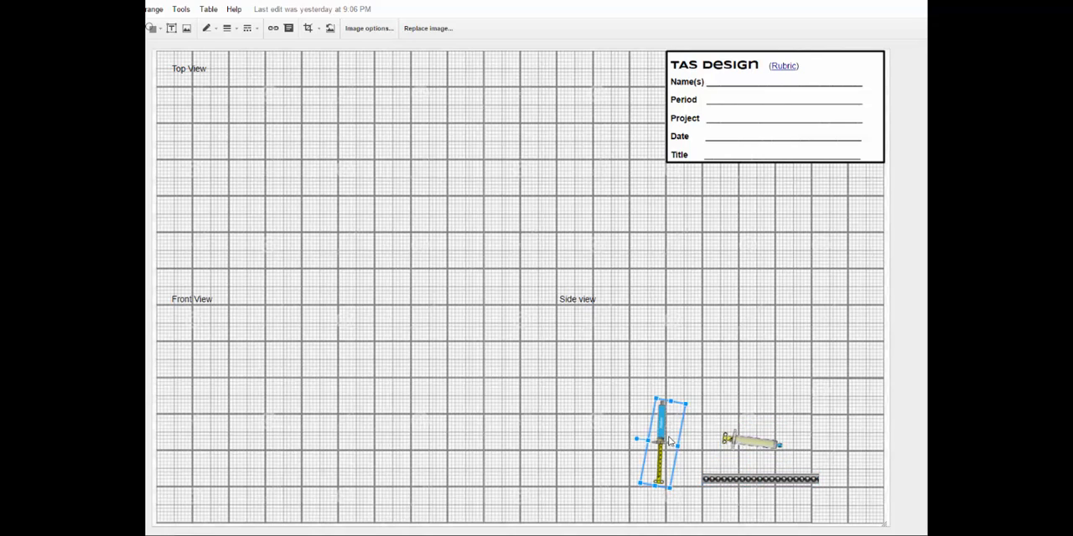
# - Select the strip and both syringes together, enlarge them proportionally, and move the group toward the Front View area
pyautogui.click(734, 480)
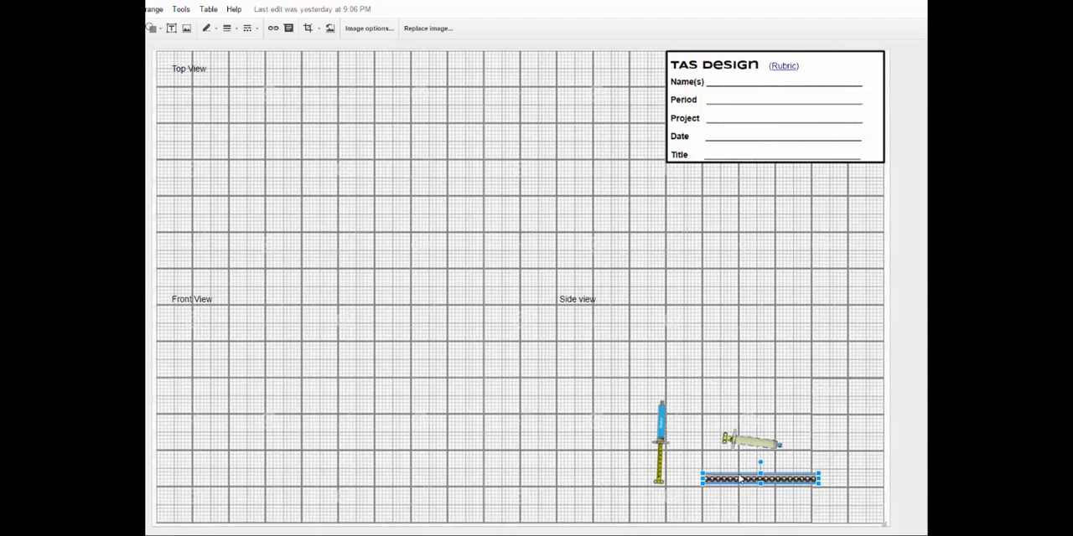
pyautogui.keyDown('shift'); pyautogui.click(739, 440); pyautogui.keyUp('shift')
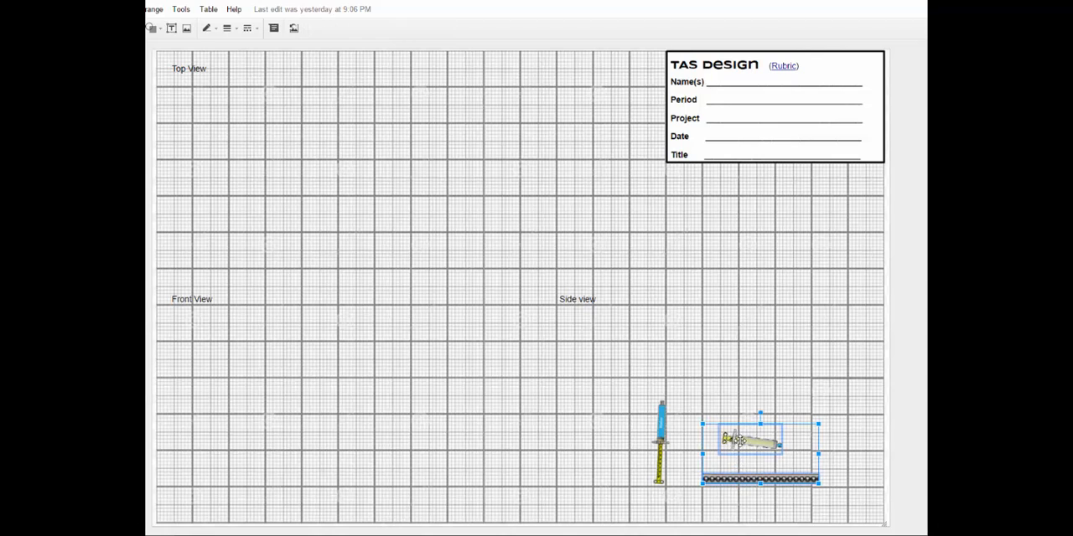
pyautogui.keyDown('shift'); pyautogui.click(665, 435); pyautogui.keyUp('shift')
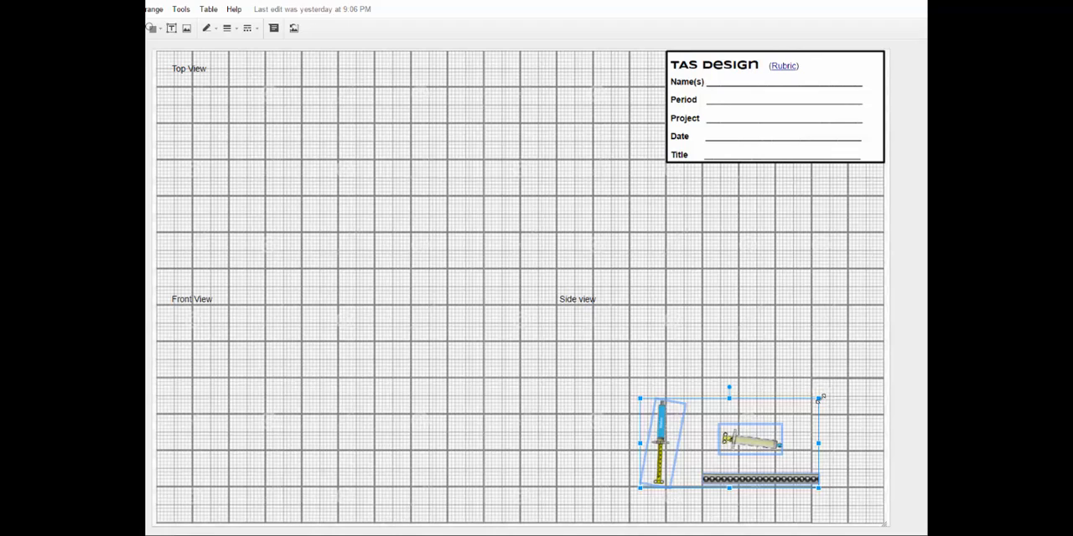
pyautogui.moveTo(818, 400); pyautogui.dragTo(853, 351)
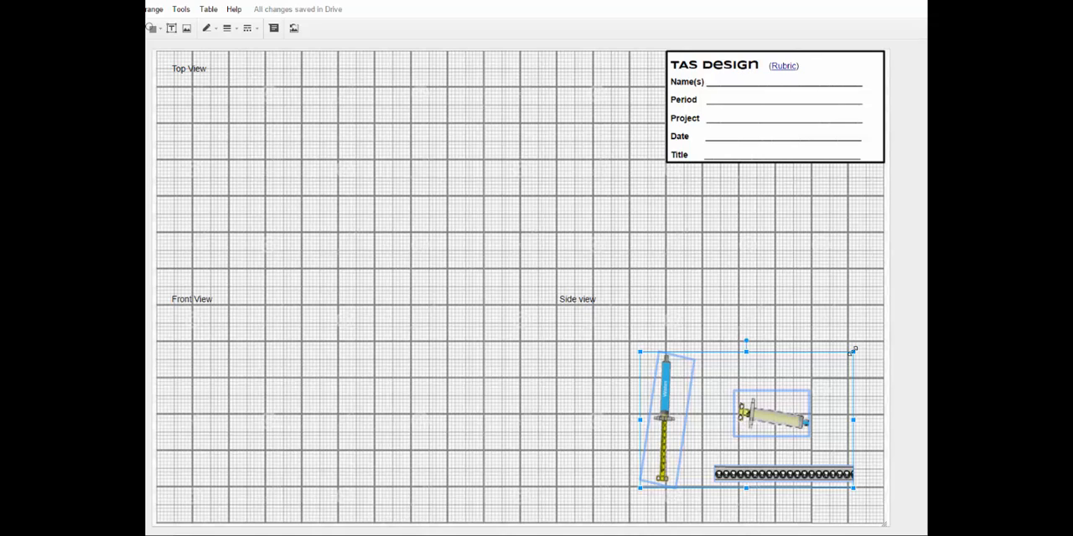
pyautogui.moveTo(773, 422); pyautogui.dragTo(553, 416)
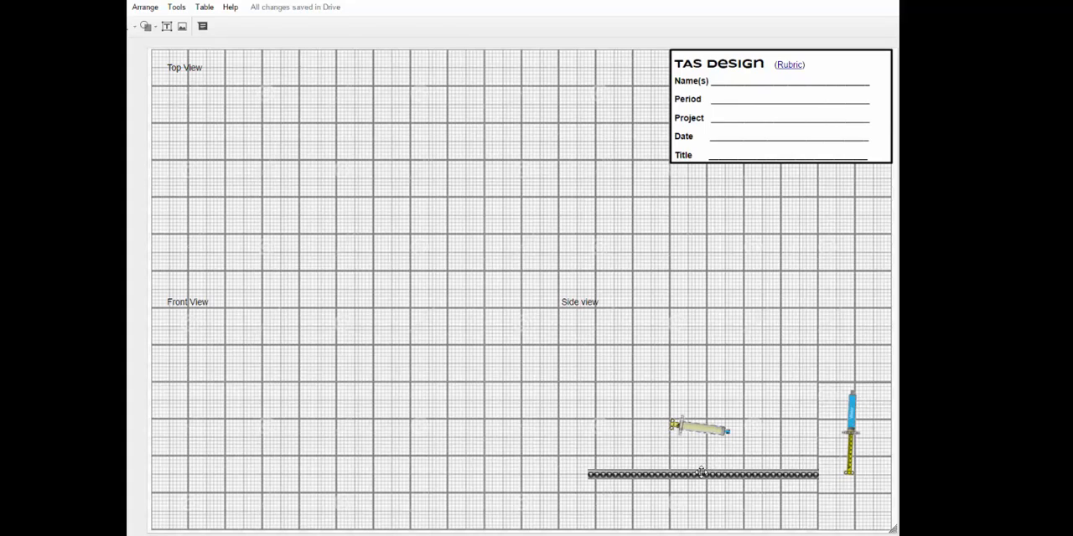
# - Move the long perforated strip to the middle of the page and crop it to its left half
pyautogui.moveTo(701, 473); pyautogui.dragTo(437, 237)
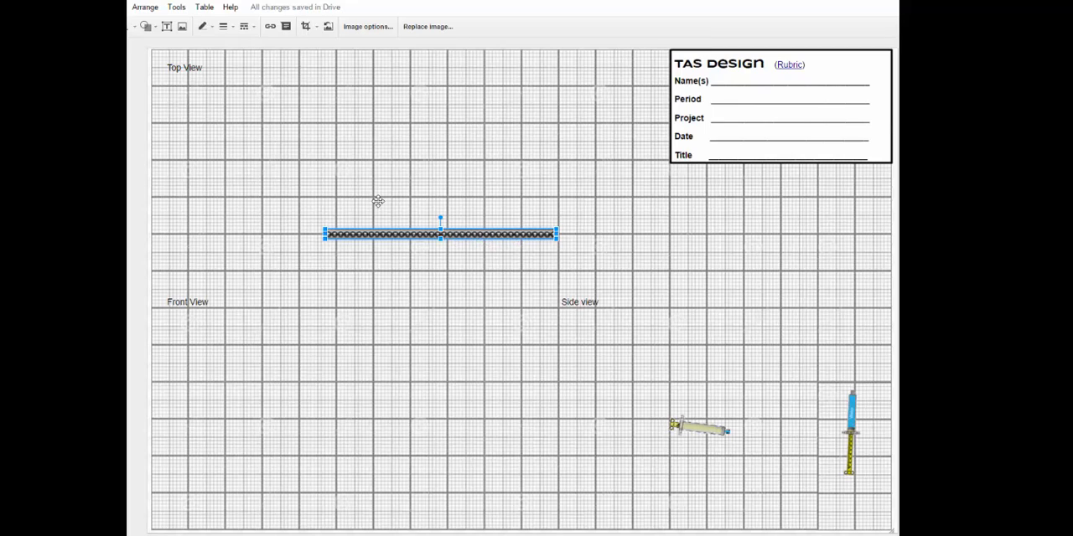
pyautogui.click(316, 27)
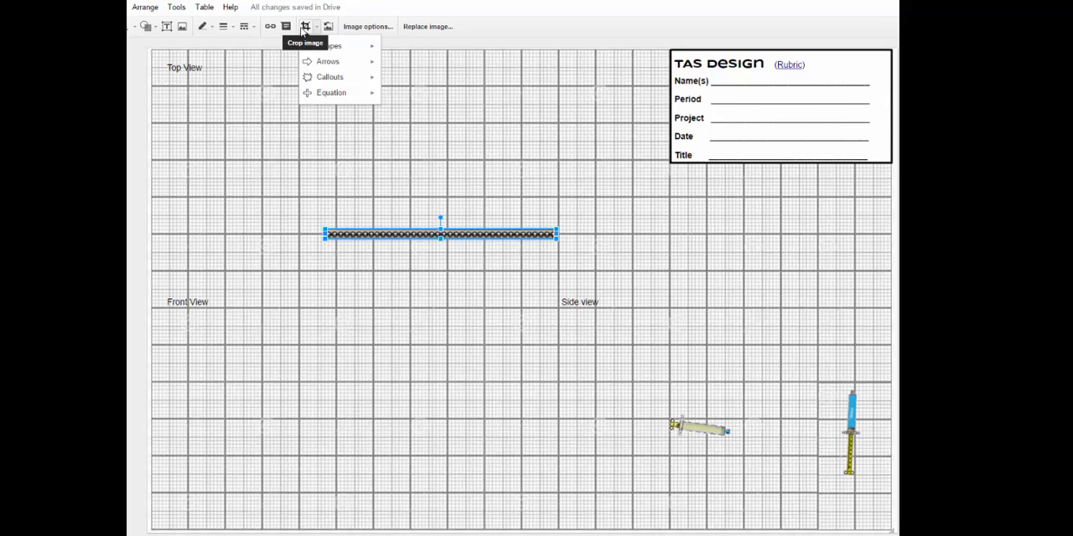
pyautogui.click(305, 28)
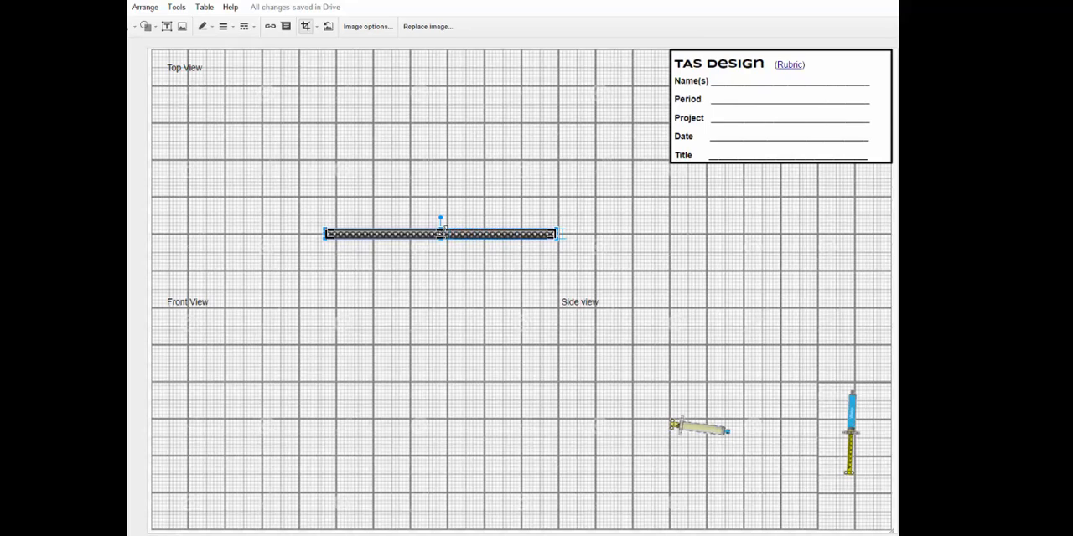
pyautogui.moveTo(444, 232); pyautogui.dragTo(443, 229)
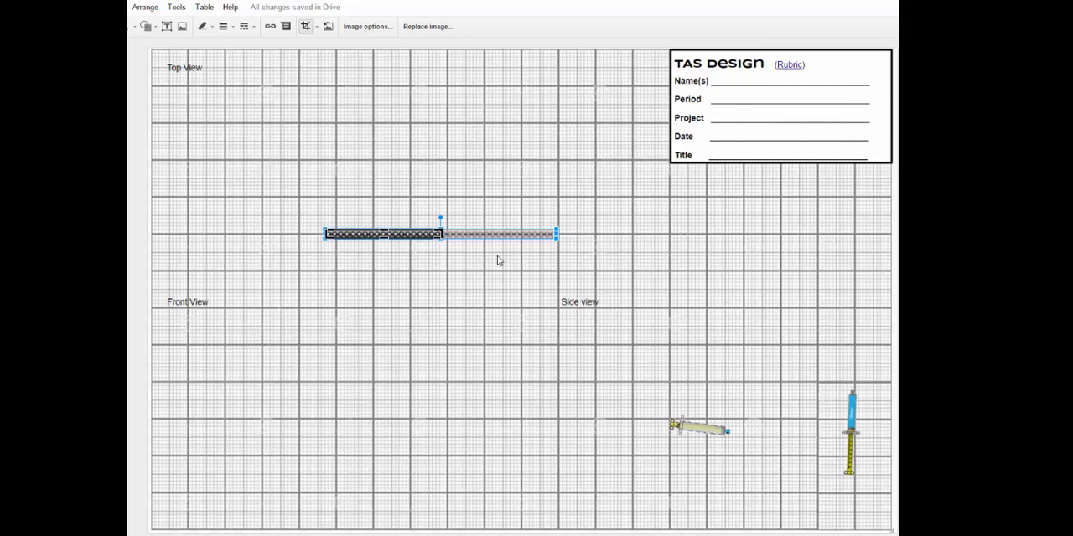
pyautogui.click(458, 270)
pyautogui.click(503, 371)
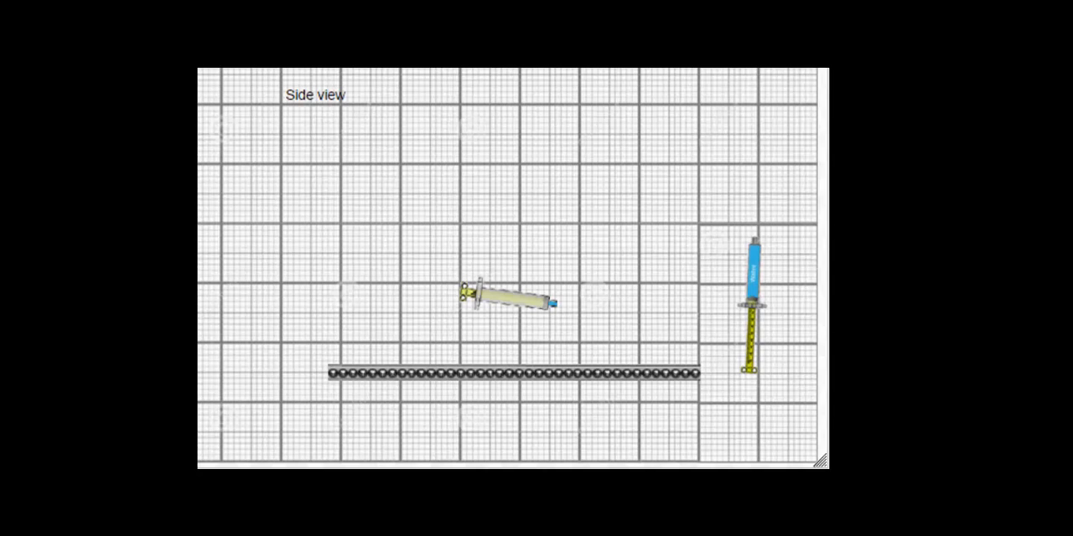
# - Move the pale syringe and the long strip up within the Side view area, and place a duplicate of the strip below it
pyautogui.moveTo(486, 307); pyautogui.dragTo(295, 231)
pyautogui.moveTo(551, 371); pyautogui.dragTo(527, 295)
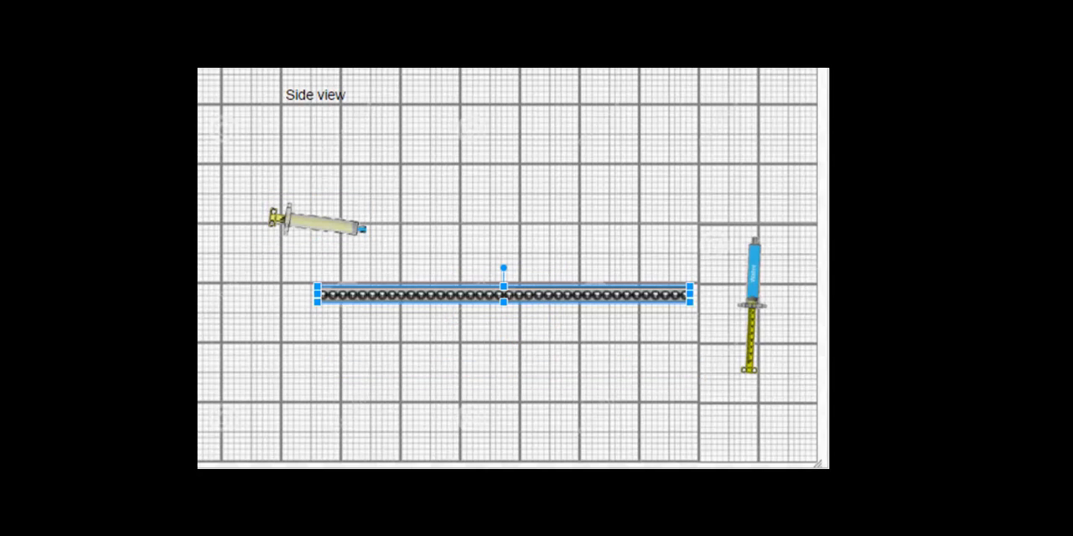
pyautogui.hotkey('ctrl', 'd')
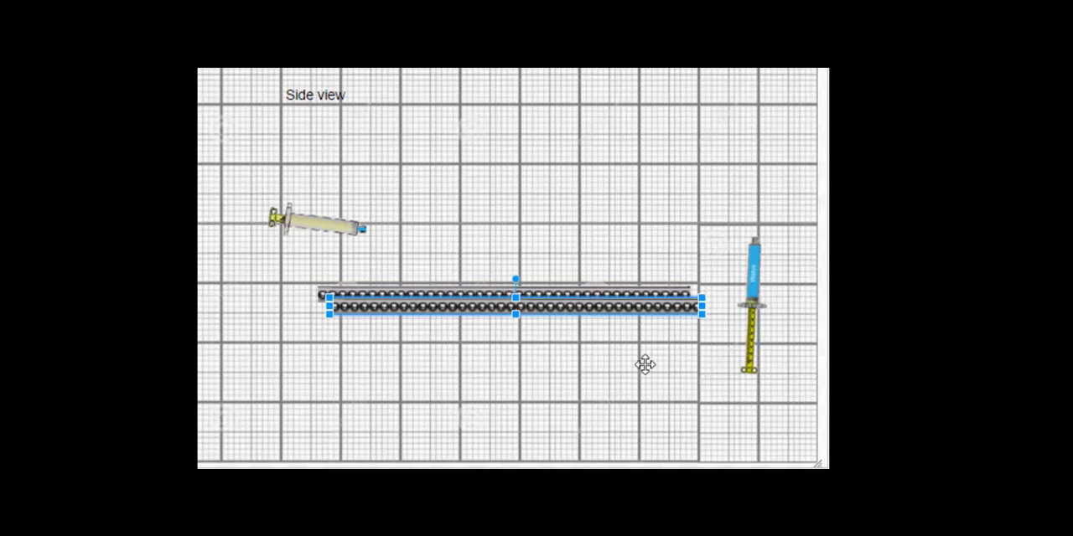
pyautogui.moveTo(579, 303); pyautogui.dragTo(574, 391)
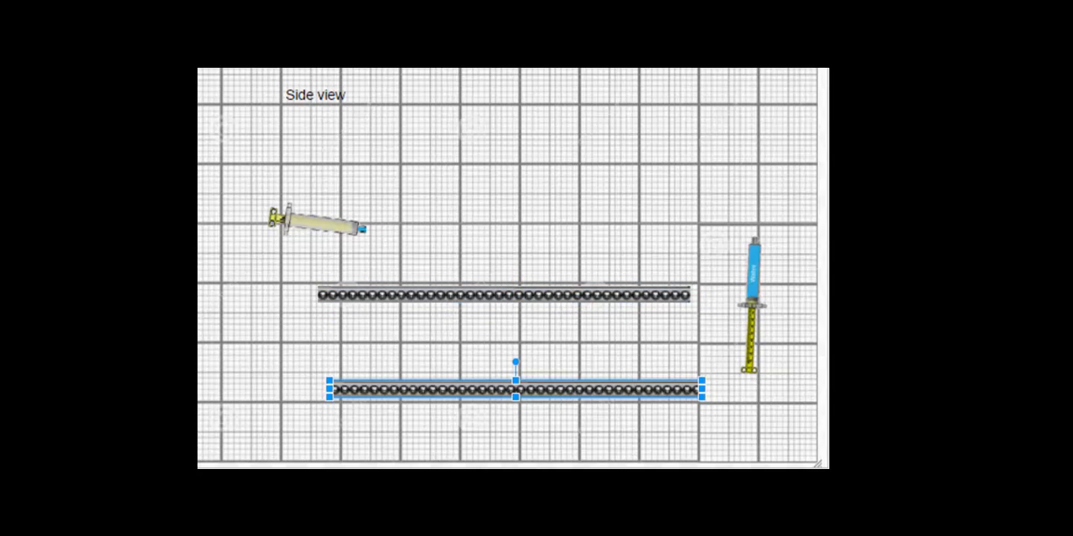
# - Crop the lower strip to about a third of its length, duplicate it, and stand both pieces upright as legs under the long strip's ends
pyautogui.moveTo(704, 378); pyautogui.dragTo(683, 388)
pyautogui.hotkey('ctrl', 'd')
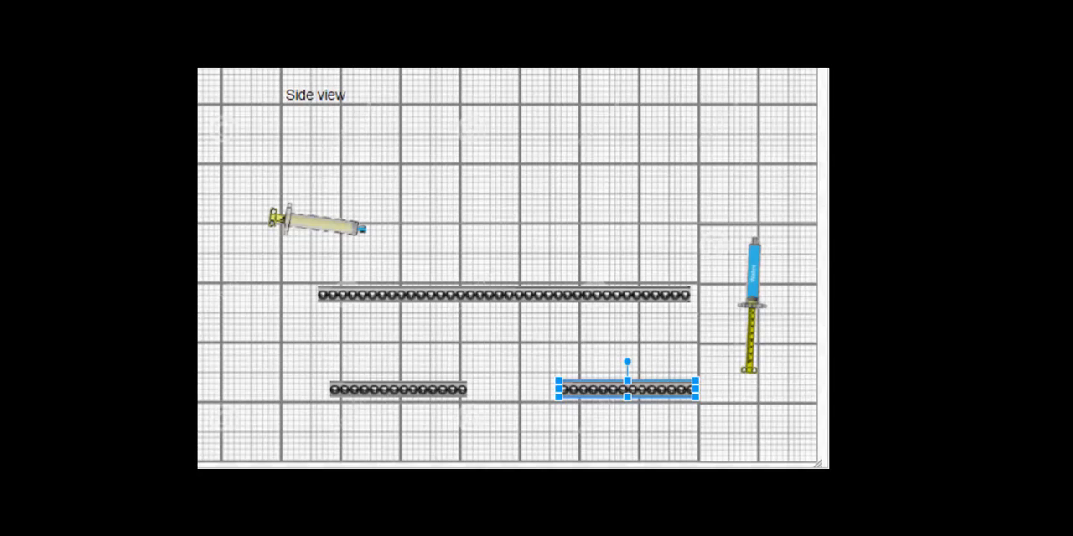
pyautogui.keyDown('shift'); pyautogui.click(387, 388); pyautogui.keyUp('shift')
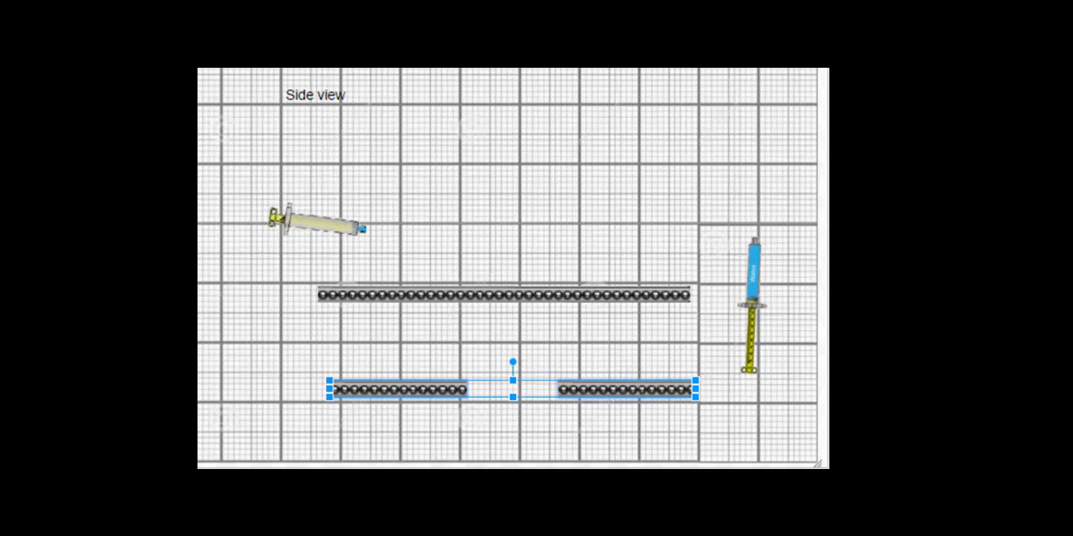
pyautogui.moveTo(512, 363); pyautogui.dragTo(438, 388)
pyautogui.click(576, 390)
pyautogui.moveTo(513, 453); pyautogui.dragTo(682, 304)
pyautogui.moveTo(513, 293); pyautogui.dragTo(327, 378)
# - Move the pale syringe away from the frame, and angle a duplicate of the horizontal strip about 30 degrees upward from the frame's left corner
pyautogui.moveTo(319, 223); pyautogui.dragTo(270, 191)
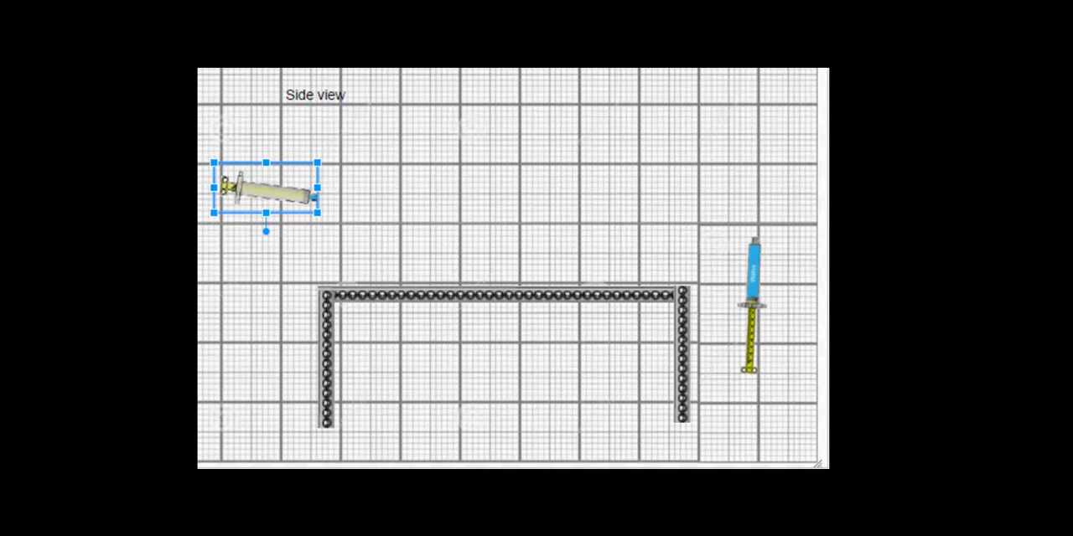
pyautogui.click(502, 295)
pyautogui.hotkey('ctrl', 'd')
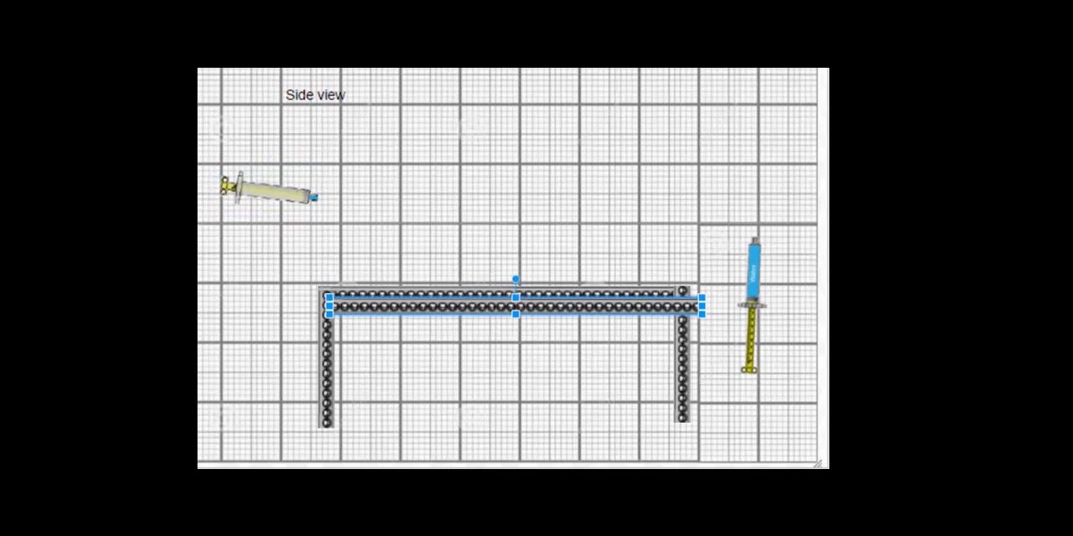
pyautogui.moveTo(506, 307); pyautogui.dragTo(495, 224)
pyautogui.moveTo(490, 256); pyautogui.dragTo(466, 214)
pyautogui.click(512, 248)
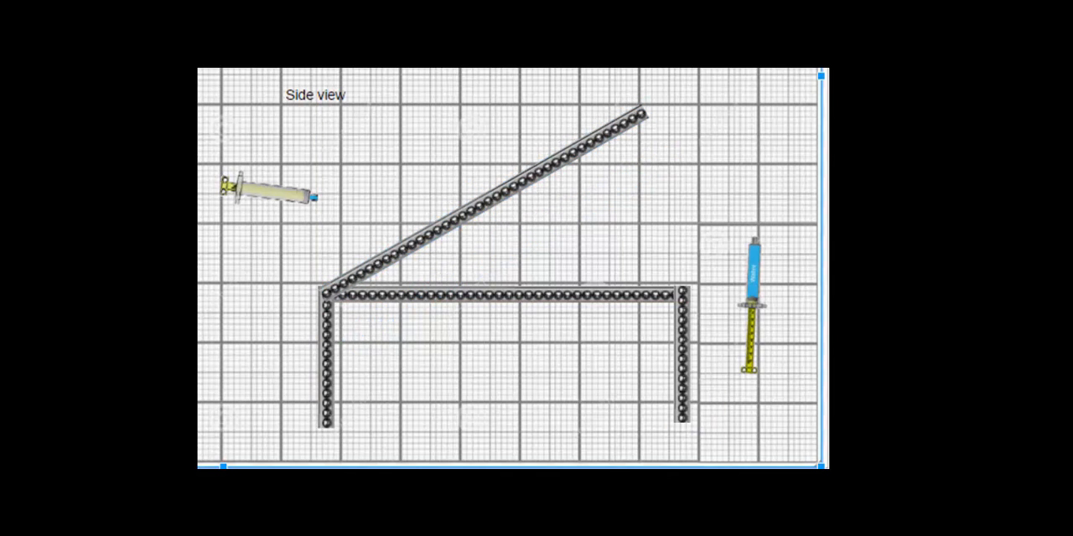
# - Crop the upper end of the angled strip, keeping about three quarters of its length
pyautogui.click(484, 204)
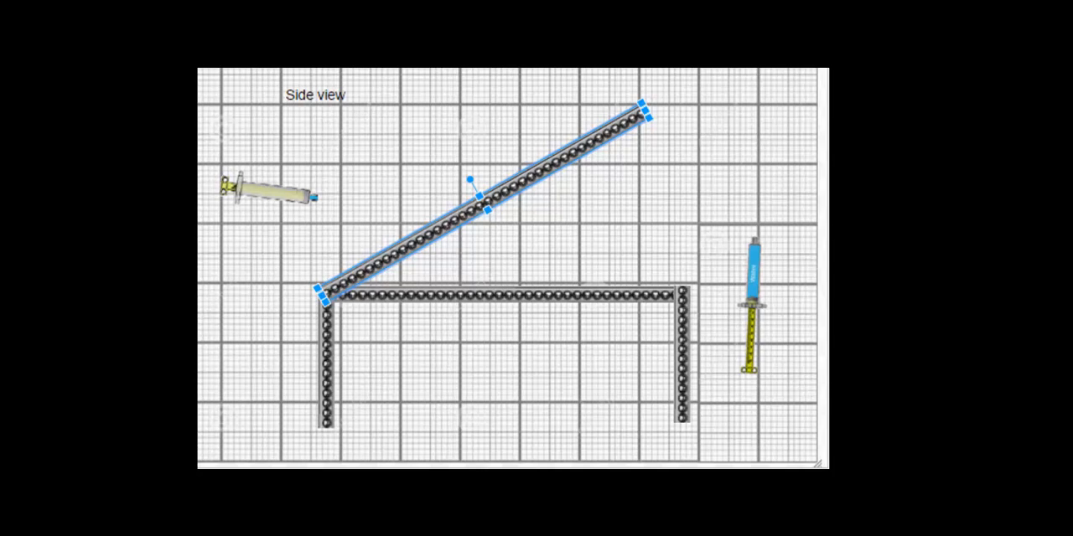
pyautogui.doubleClick(484, 203)
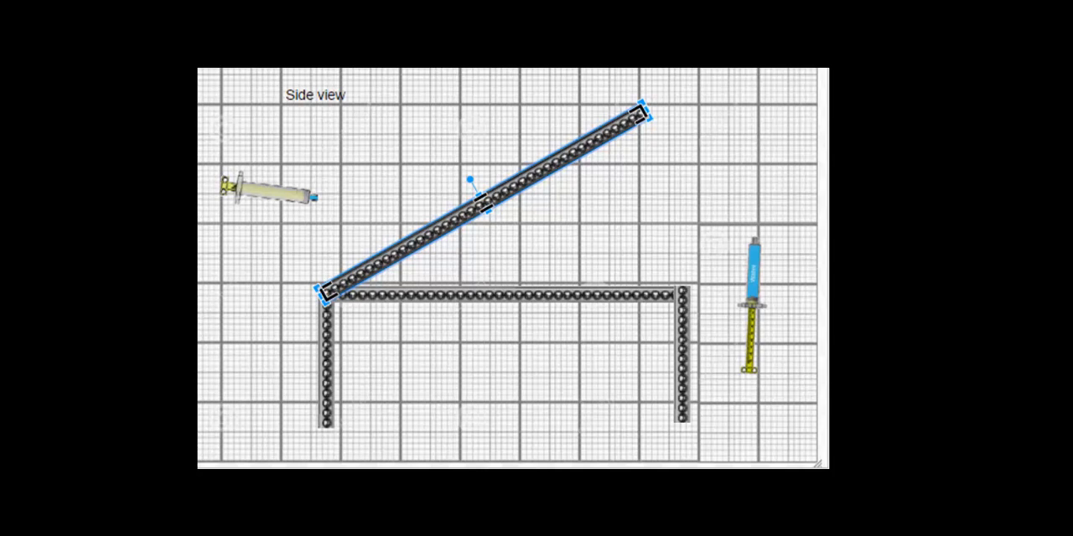
pyautogui.moveTo(640, 112); pyautogui.dragTo(551, 162)
pyautogui.click(563, 209)
pyautogui.click(564, 209)
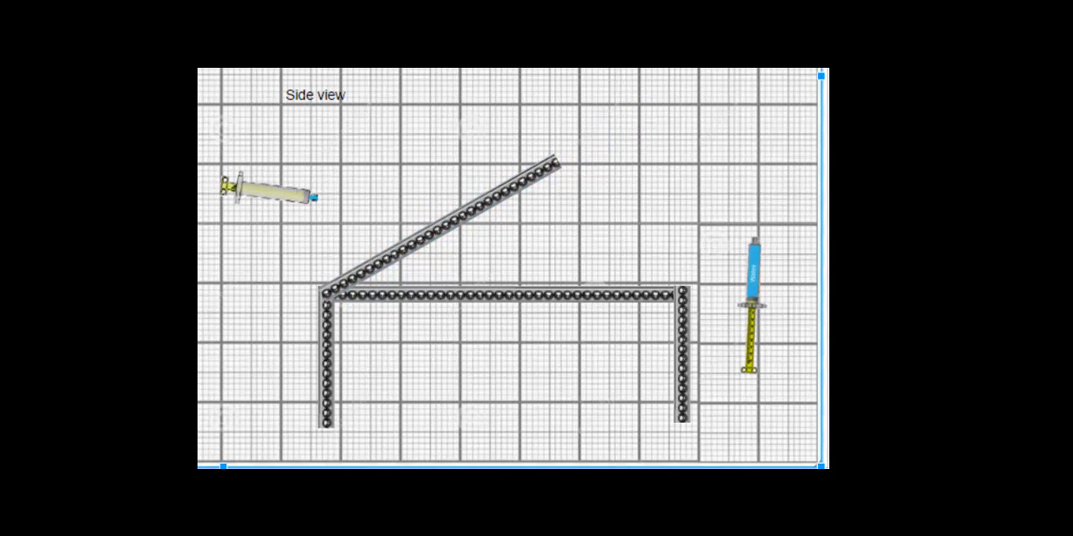
pyautogui.press('Escape')
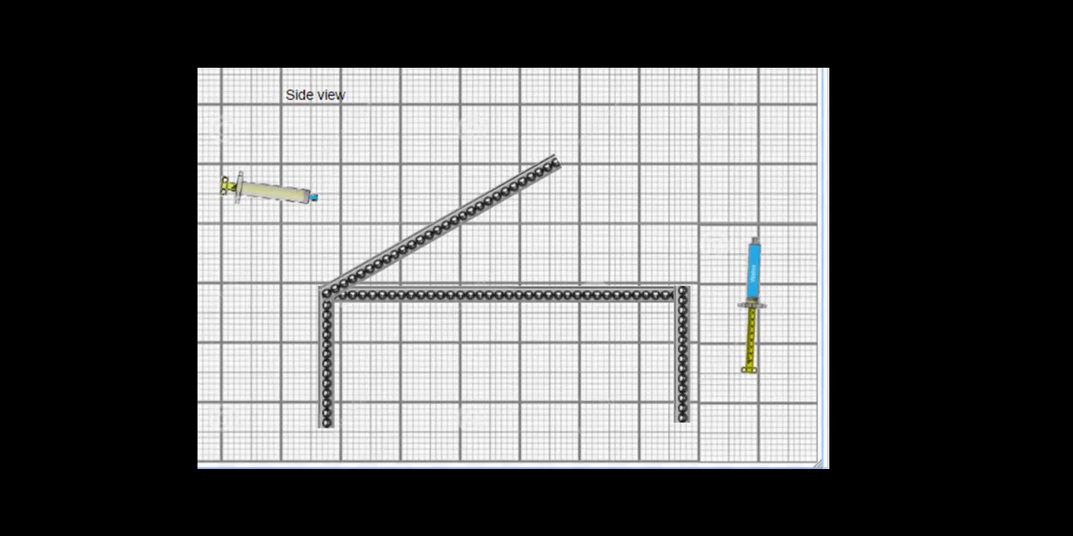
# - Draw a circle slightly wider than one large grid square and move it over the top of the right leg
pyautogui.moveTo(564, 297)
pyautogui.mouseDown()
pyautogui.moveTo(546, 256)
pyautogui.moveTo(491, 223)
pyautogui.mouseUp()
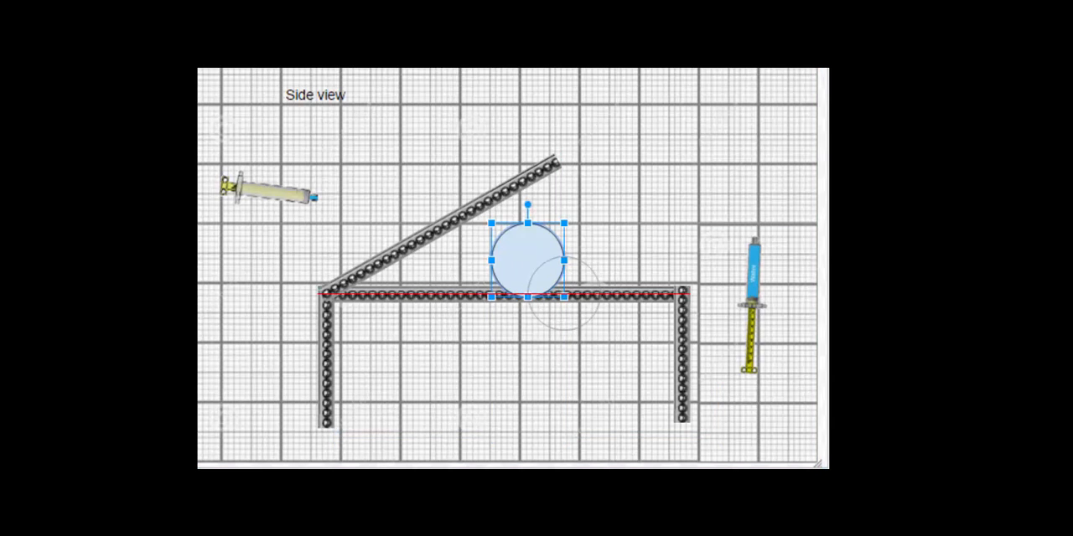
pyautogui.moveTo(553, 287); pyautogui.dragTo(577, 316)
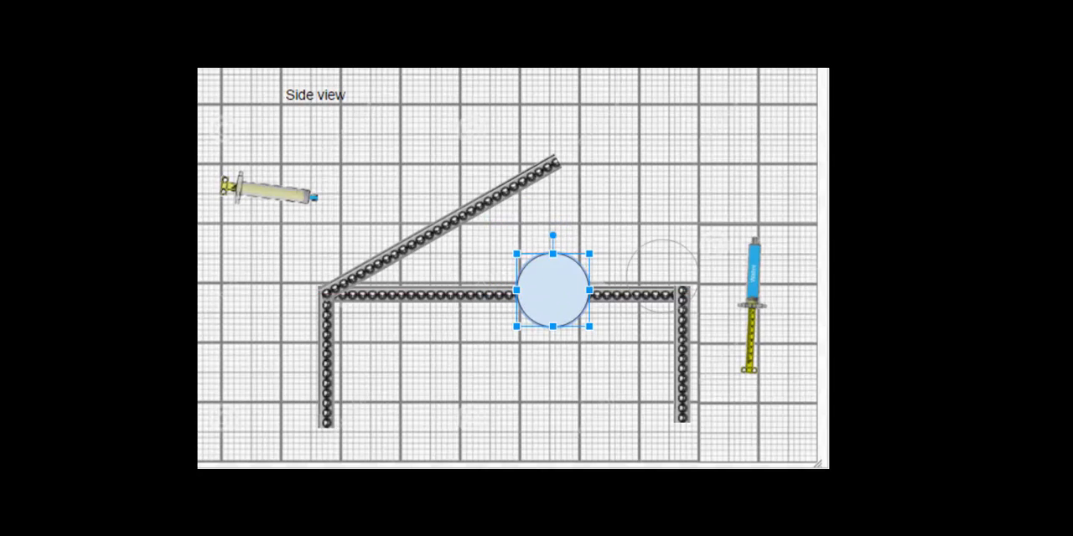
pyautogui.click(687, 288)
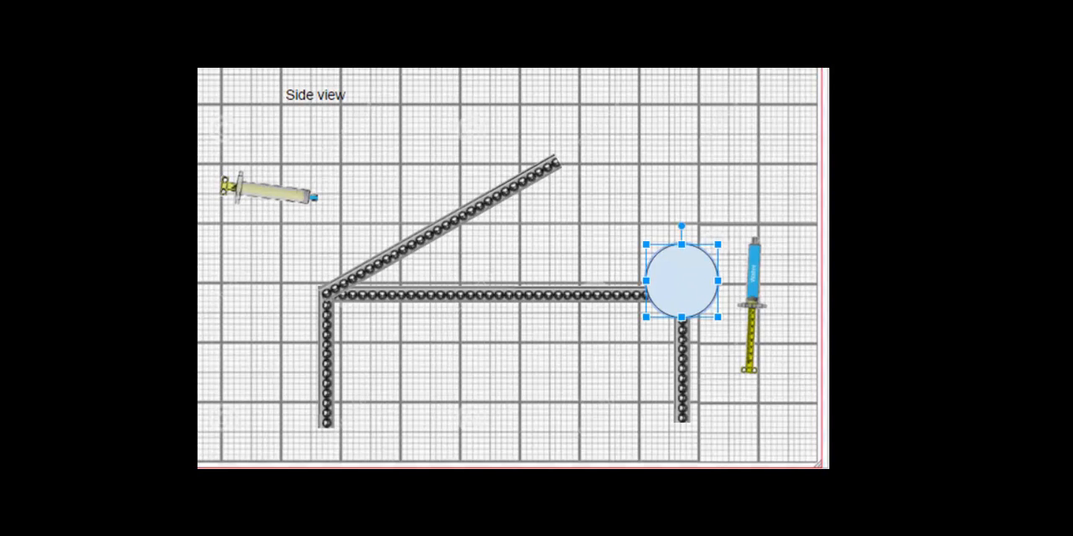
# - Fill the circle red, and place it and a duplicate as wheels at the feet of the right and left legs
pyautogui.click(410, 50)
pyautogui.click(411, 66)
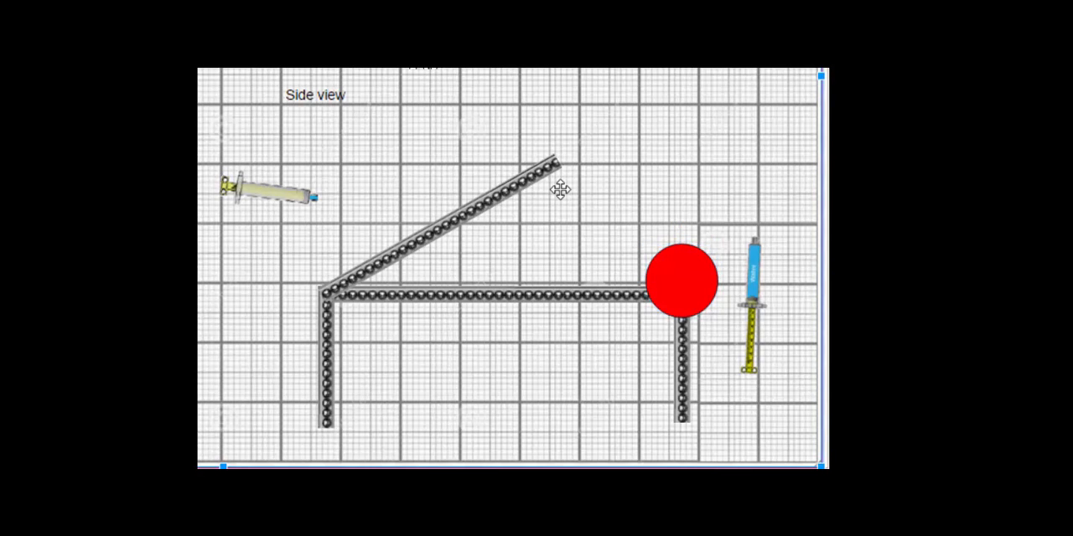
pyautogui.moveTo(690, 280); pyautogui.dragTo(326, 422)
pyautogui.click(453, 138)
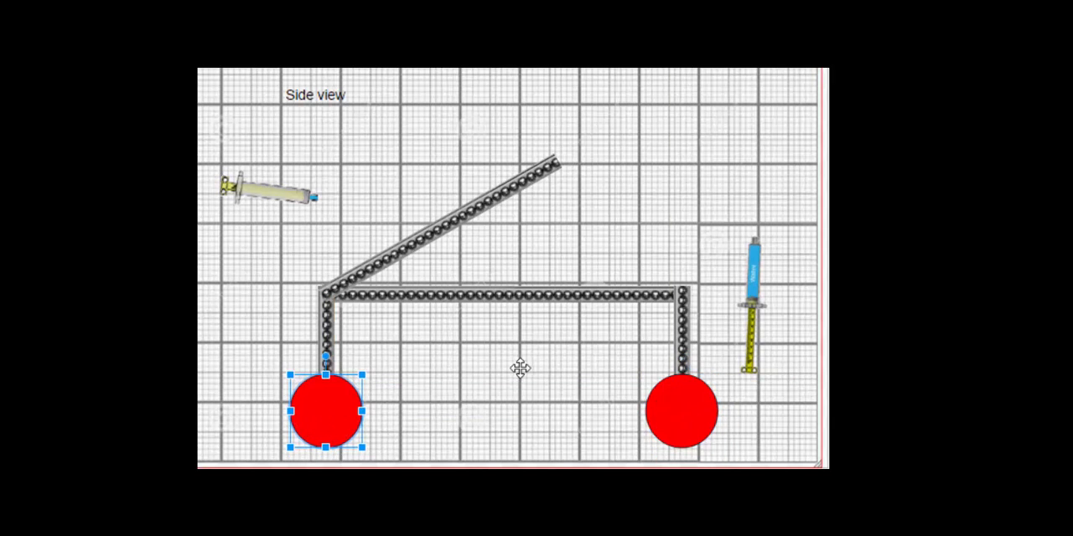
# - Duplicate the frame's horizontal strip and place the copy across both legs just above the wheels
pyautogui.click(563, 332)
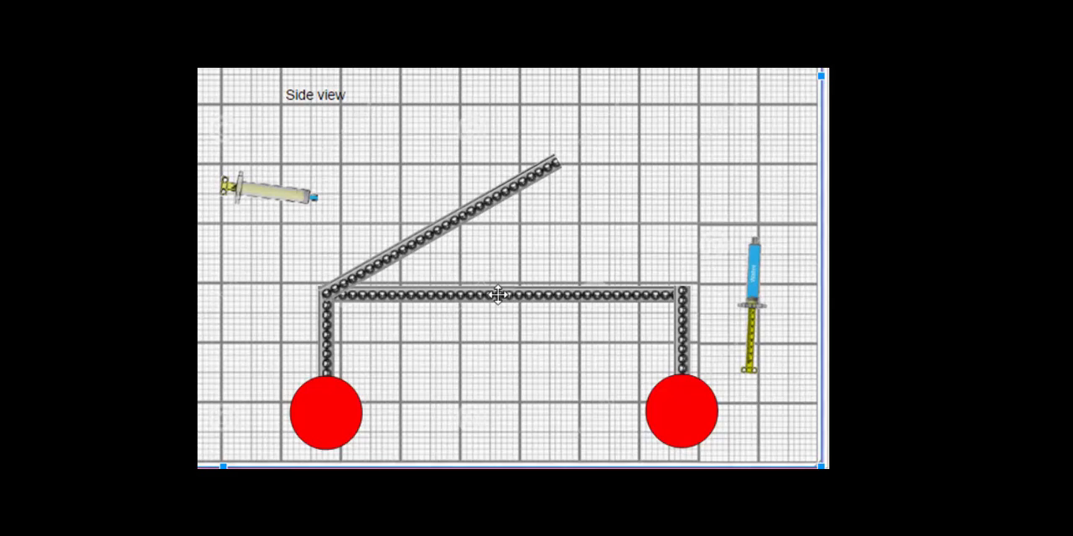
pyautogui.moveTo(499, 295); pyautogui.dragTo(480, 350)
pyautogui.click(718, 165)
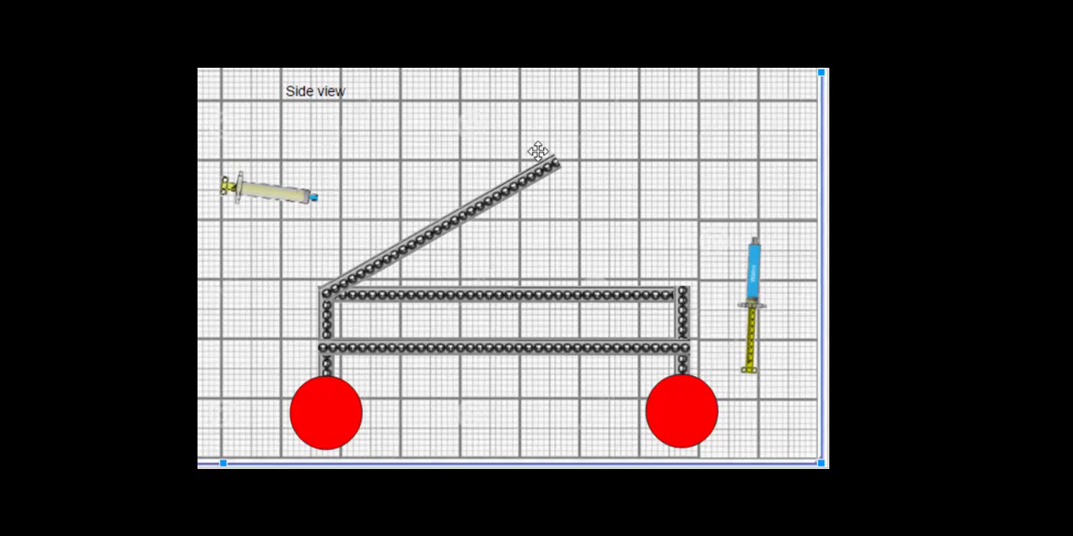
# - Tilt the blue syringe and place it across the angled strip, with its plunger end resting on the frame's upper horizontal strip
pyautogui.click(754, 290)
pyautogui.click(716, 321)
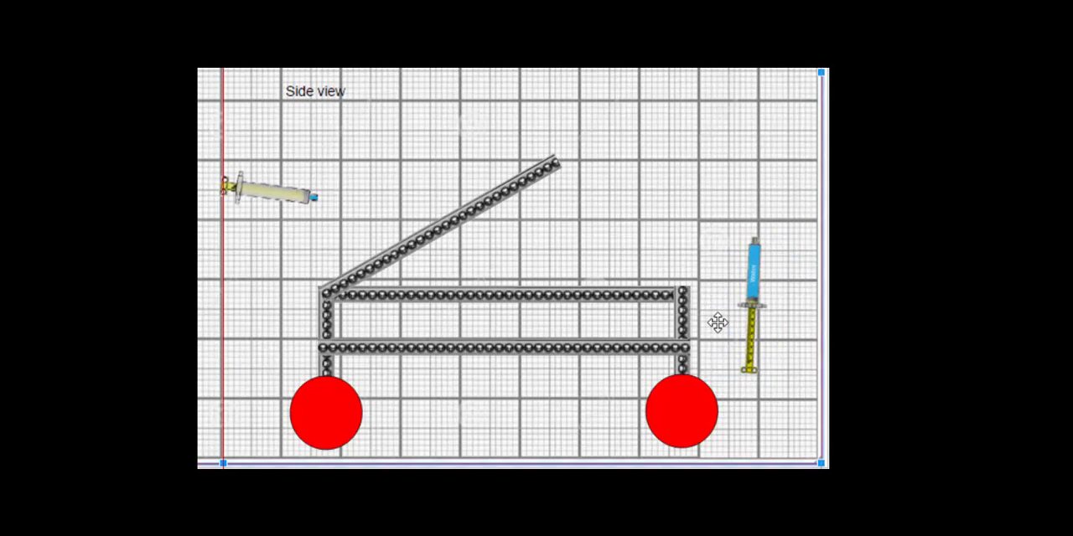
pyautogui.click(754, 295)
pyautogui.hotkey('ctrl', 'z')
pyautogui.click(745, 288)
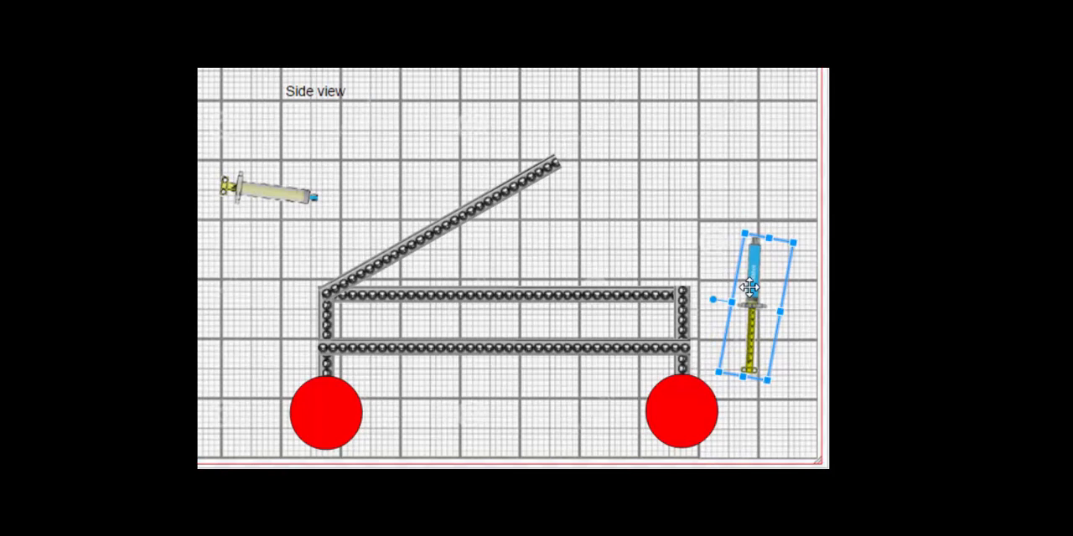
pyautogui.moveTo(711, 299); pyautogui.dragTo(425, 231)
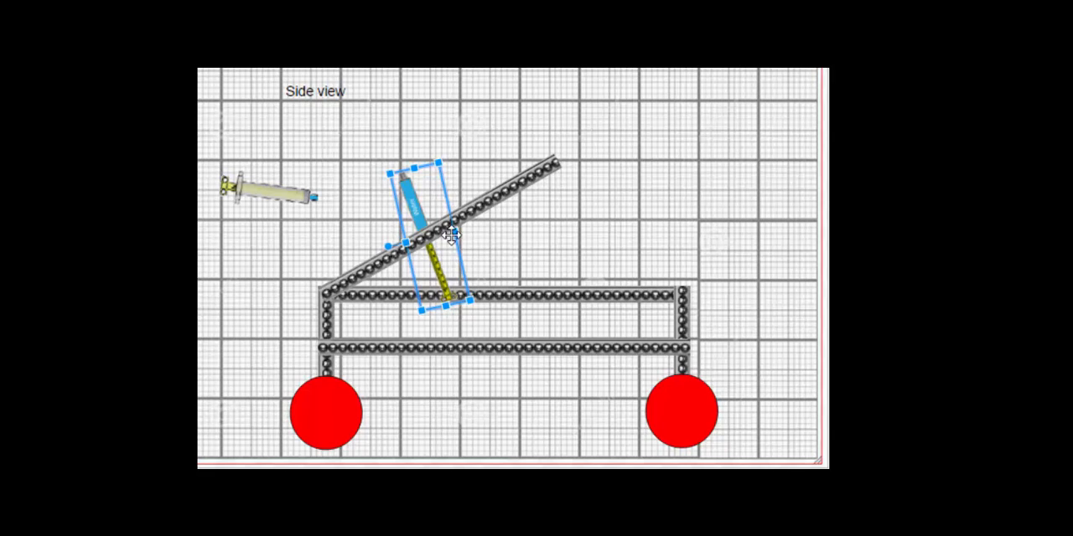
pyautogui.press('Down')
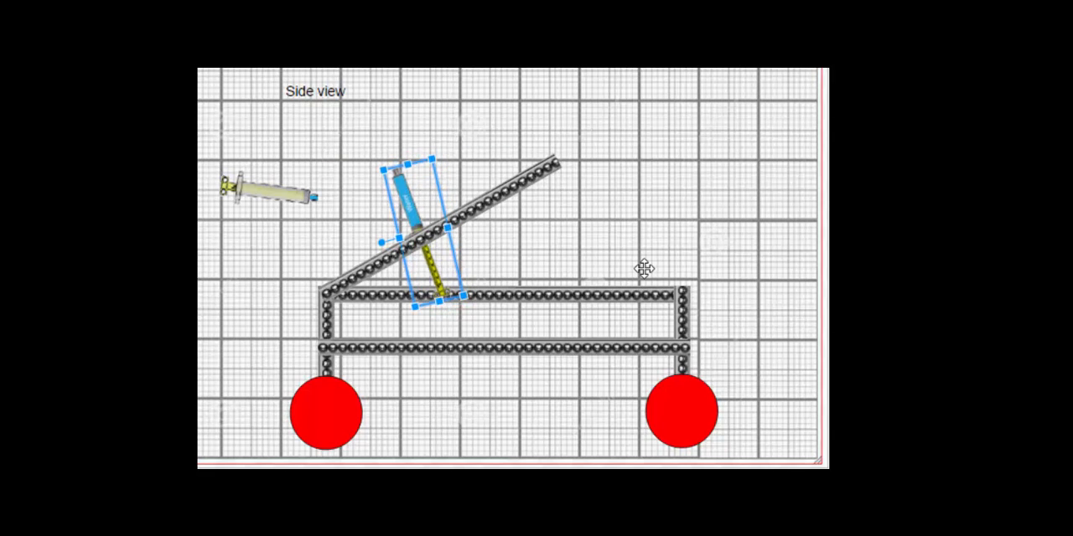
pyautogui.click(712, 264)
# - Rotate the pale syringe 180 degrees and move it to the upper right of the Side view, above the frame
pyautogui.click(254, 198)
pyautogui.moveTo(265, 234); pyautogui.dragTo(268, 85)
pyautogui.moveTo(236, 198); pyautogui.dragTo(686, 145)
# - Draw a cyan curved tube joining the two syringe tips, and a straight white line from the angled strip's upper end to the right wheel
pyautogui.click(369, 52)
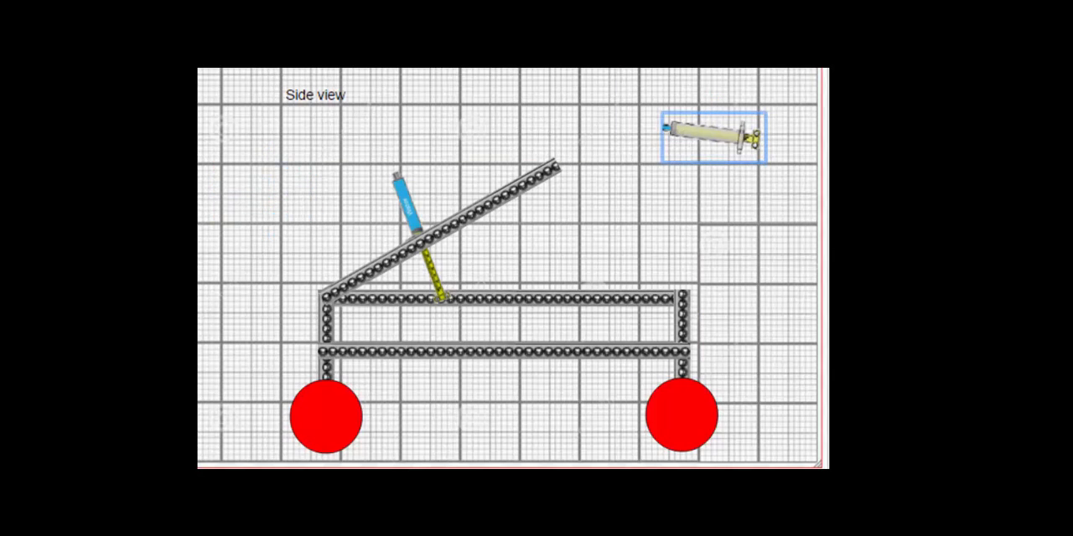
pyautogui.moveTo(394, 170)
pyautogui.mouseDown()
pyautogui.moveTo(491, 126)
pyautogui.moveTo(667, 126)
pyautogui.mouseUp()
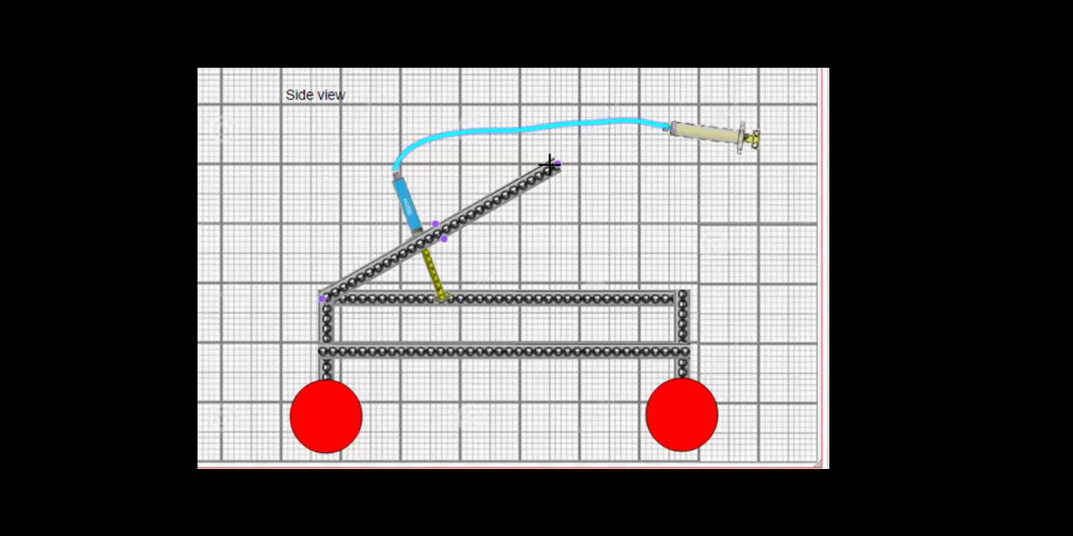
pyautogui.moveTo(551, 165); pyautogui.dragTo(668, 380)
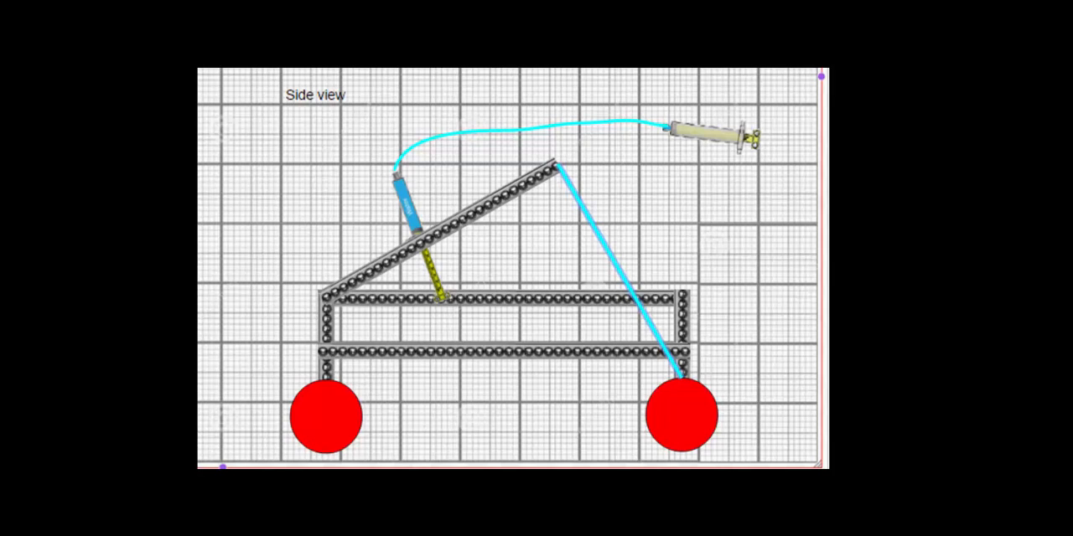
pyautogui.hotkey('ctrl', 'v')
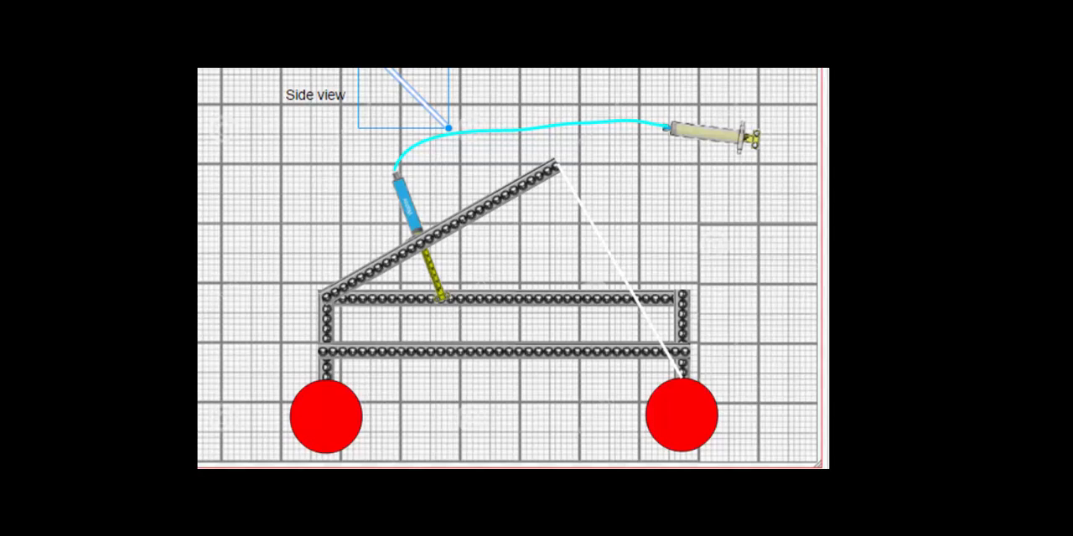
pyautogui.hotkey('ctrl', 'z')
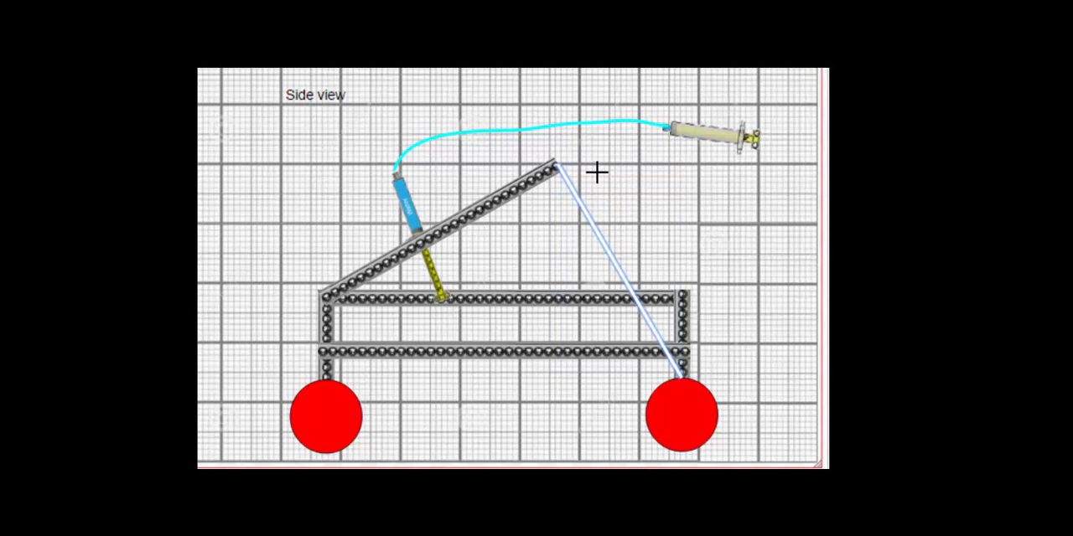
# - Sketch a curved freehand arrow pointing upward beside the angled strip's upper end and color its strokes black
pyautogui.moveTo(598, 173)
pyautogui.mouseDown()
pyautogui.moveTo(556, 89)
pyautogui.moveTo(565, 73)
pyautogui.moveTo(555, 83)
pyautogui.moveTo(599, 102)
pyautogui.mouseUp()
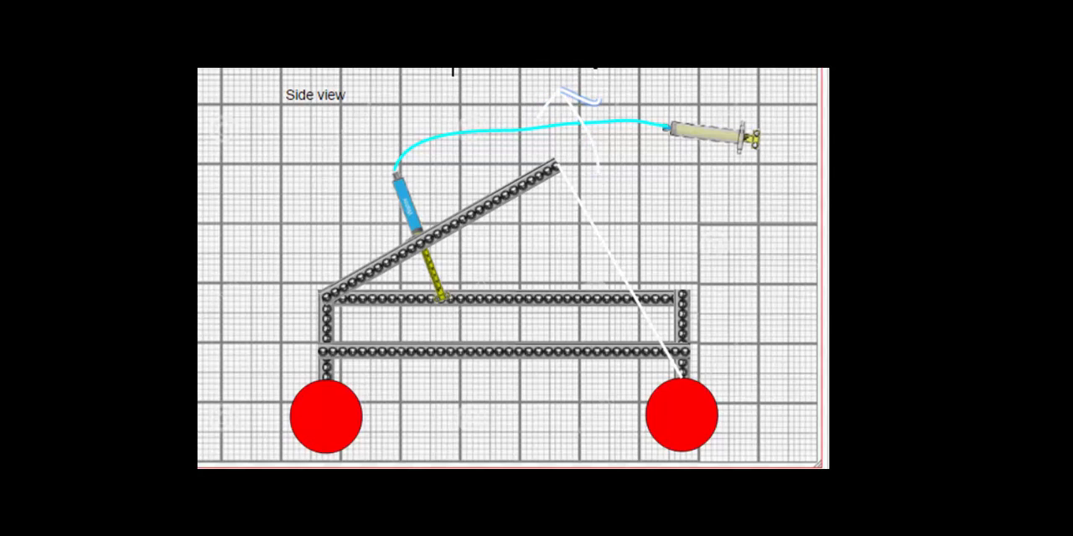
pyautogui.click(584, 99)
pyautogui.keyDown('shift'); pyautogui.click(545, 104); pyautogui.keyUp('shift')
pyautogui.keyDown('shift'); pyautogui.click(592, 144); pyautogui.keyUp('shift')
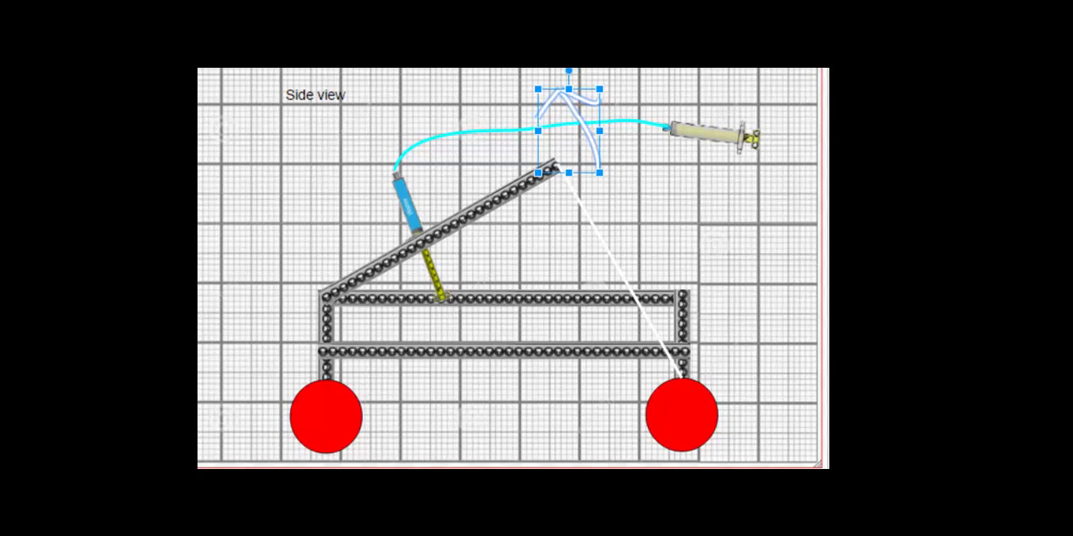
pyautogui.click(252, 62)
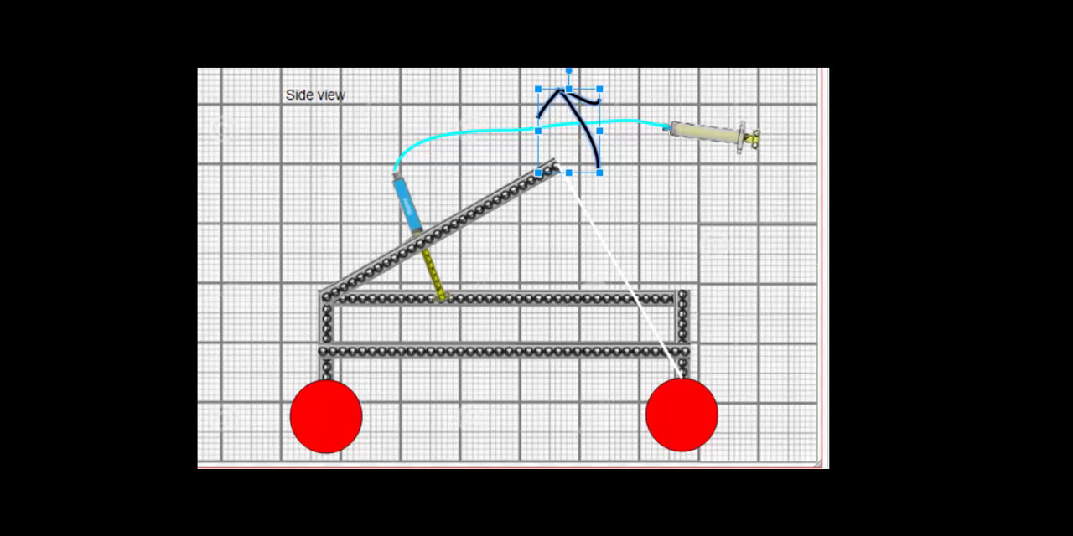
pyautogui.click(754, 482)
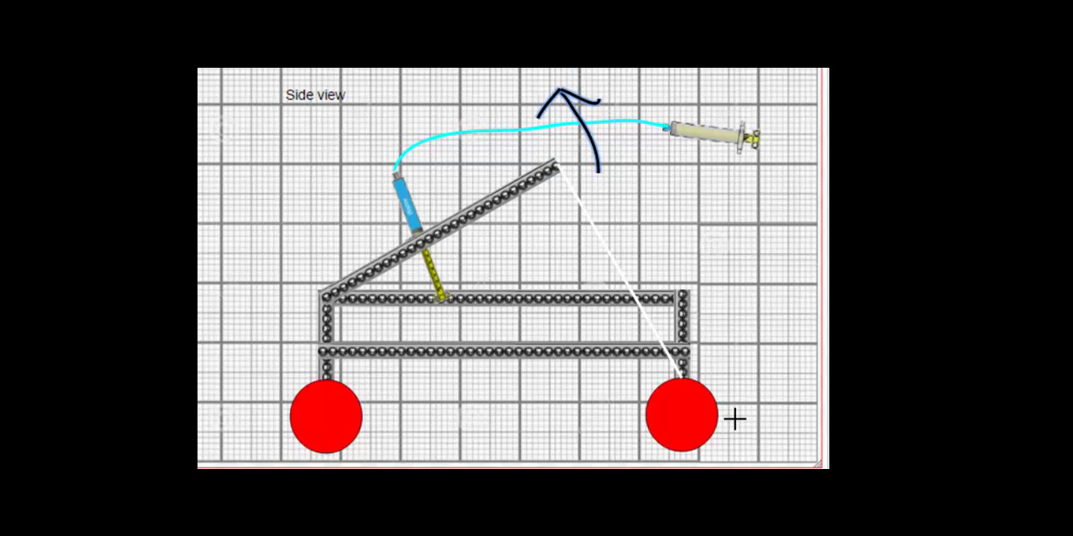
# - Sketch a curved freehand motion arrow around the outer side of the right wheel
pyautogui.moveTo(735, 439)
pyautogui.mouseDown()
pyautogui.moveTo(739, 407)
pyautogui.moveTo(715, 390)
pyautogui.mouseUp()
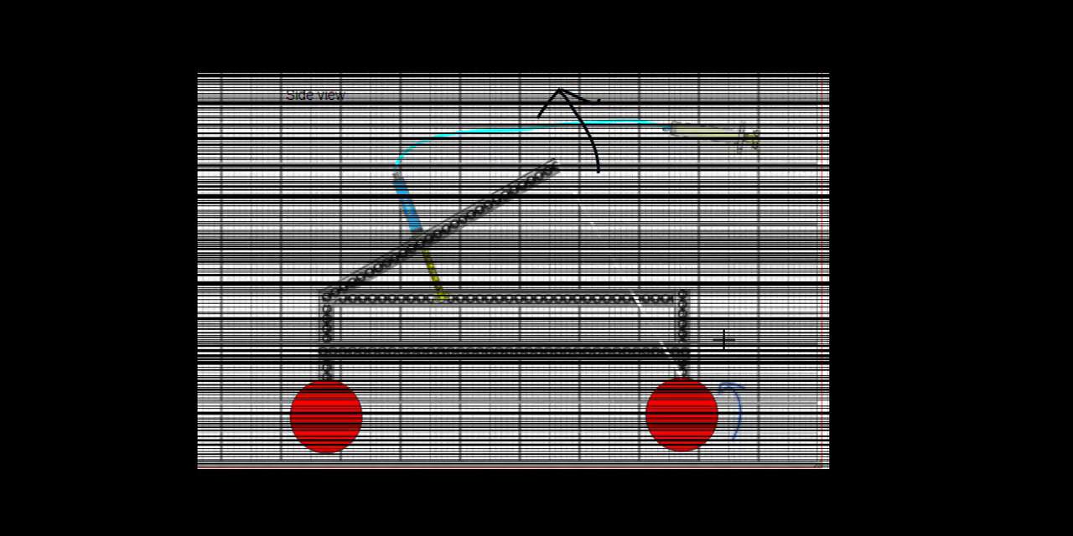